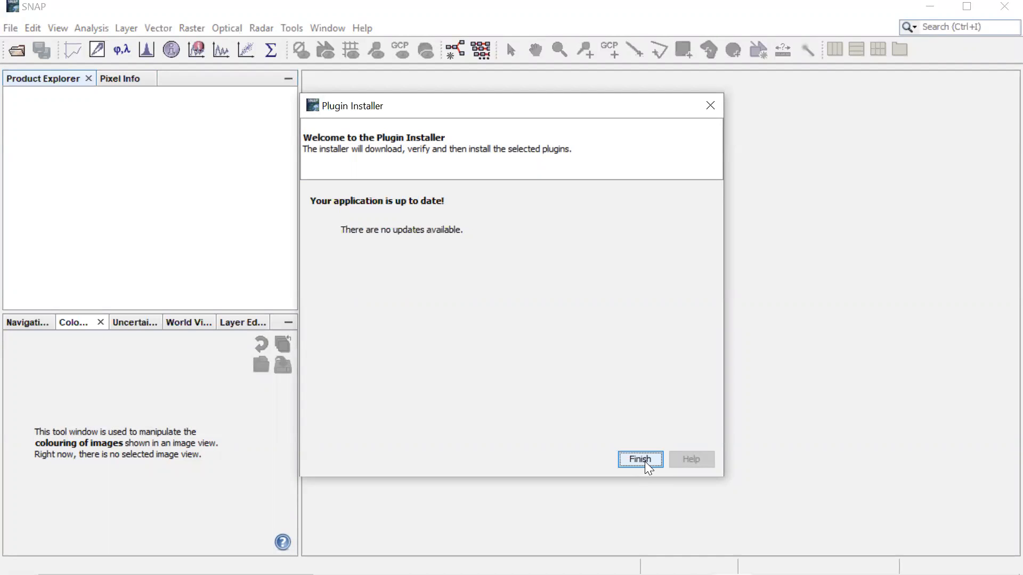
- Finish the plugin installer and open the product file MTD_MSIL1C.xml from the S2A_MSIL1C .SAFE folder inside L1C_T50NNJ_A016874_20180915T022847
{"action": "left_click", "coordinate": [640, 459]}
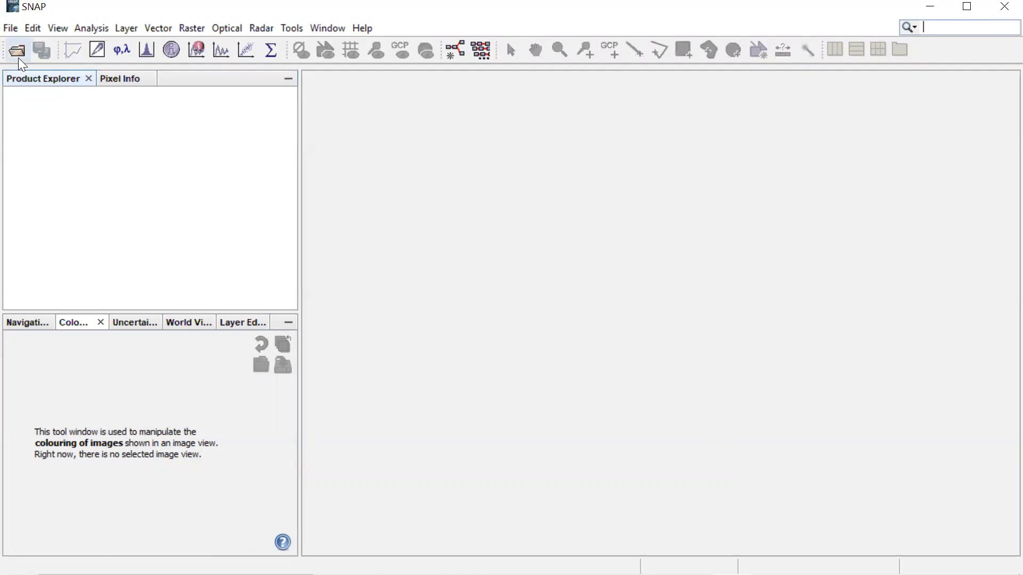
{"action": "left_click", "coordinate": [11, 28]}
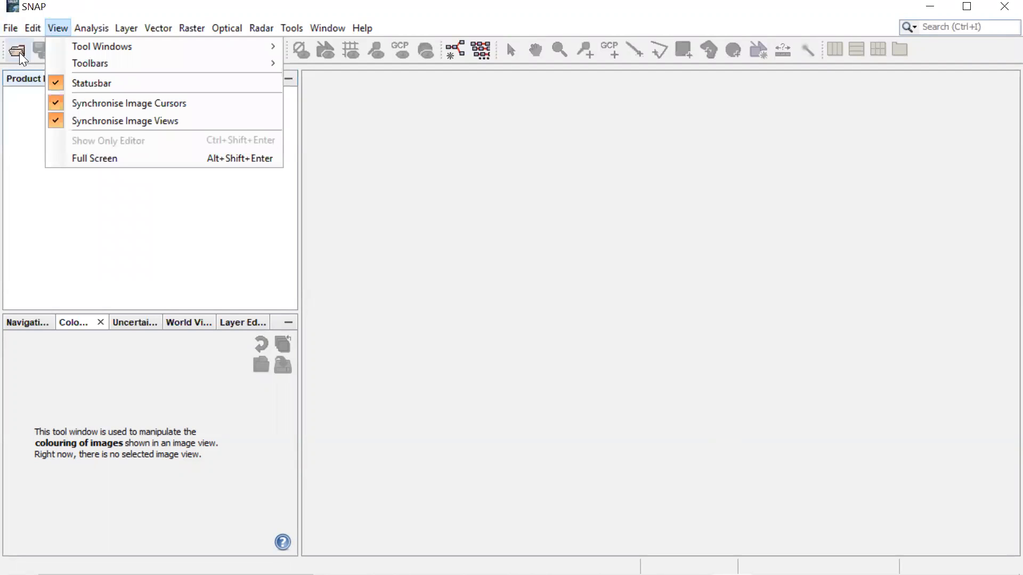
{"action": "left_click", "coordinate": [19, 52]}
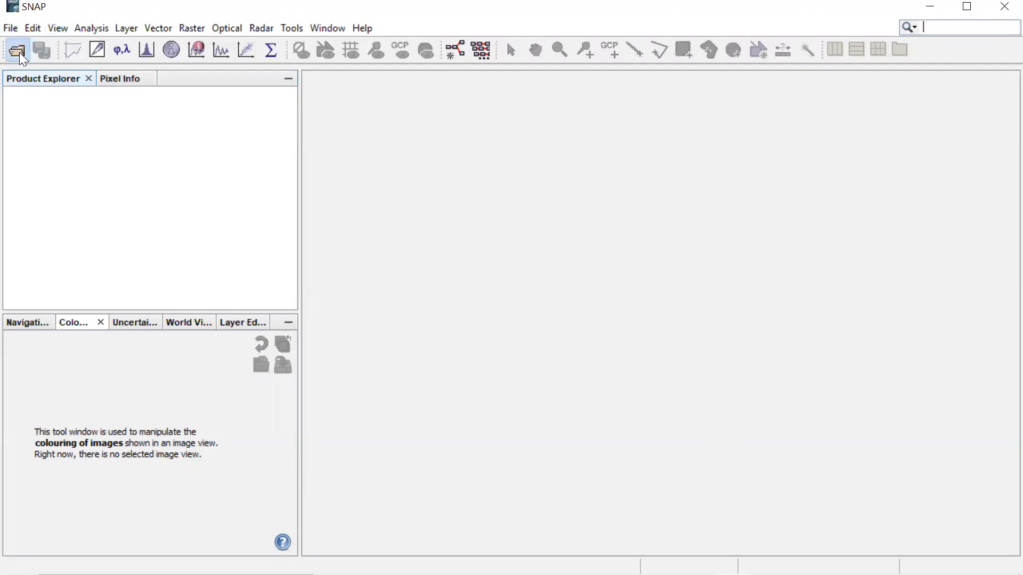
{"action": "left_click", "coordinate": [19, 53]}
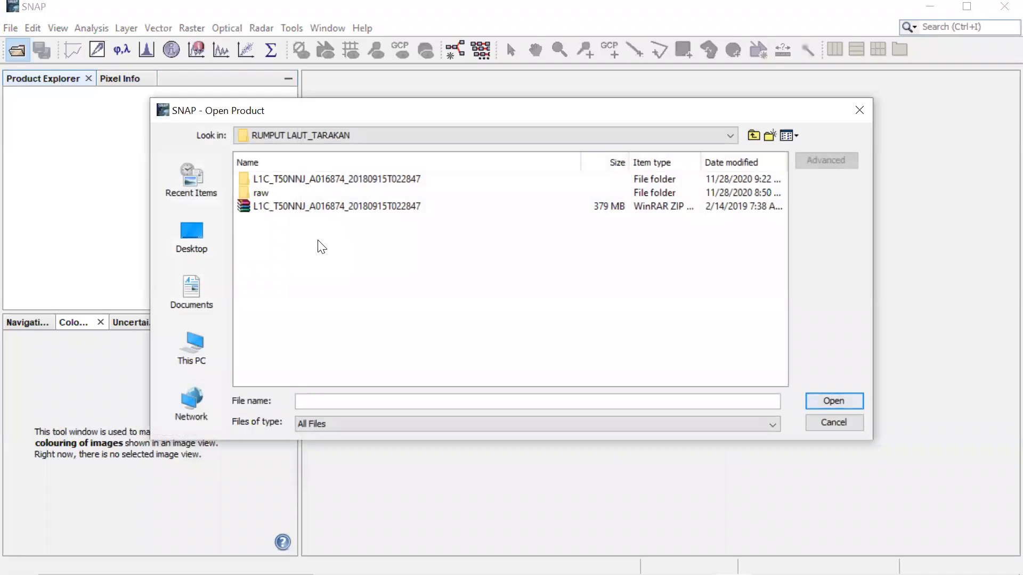
{"action": "double_click", "coordinate": [375, 179]}
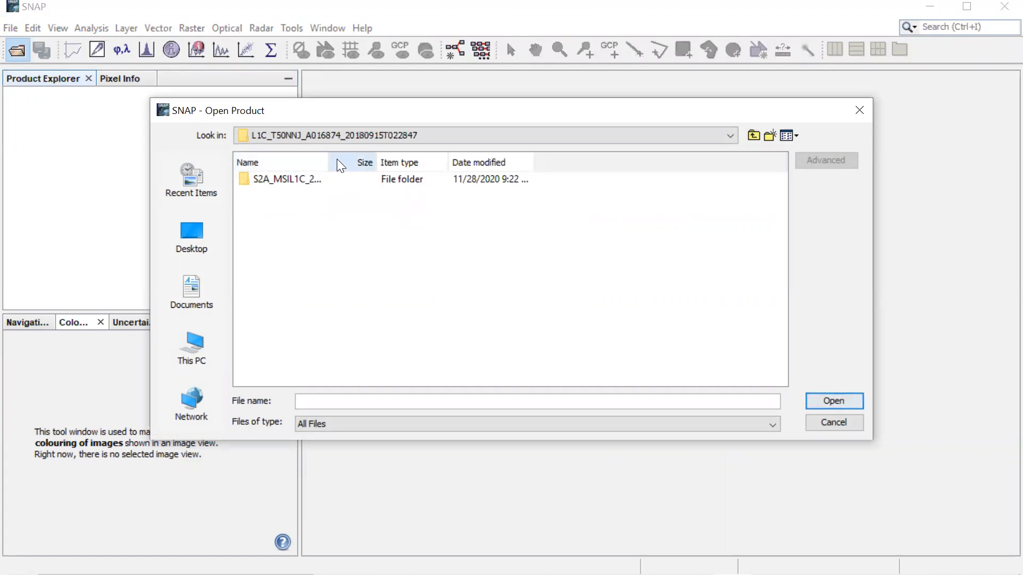
{"action": "left_click_drag", "start_coordinate": [328, 159], "coordinate": [592, 159]}
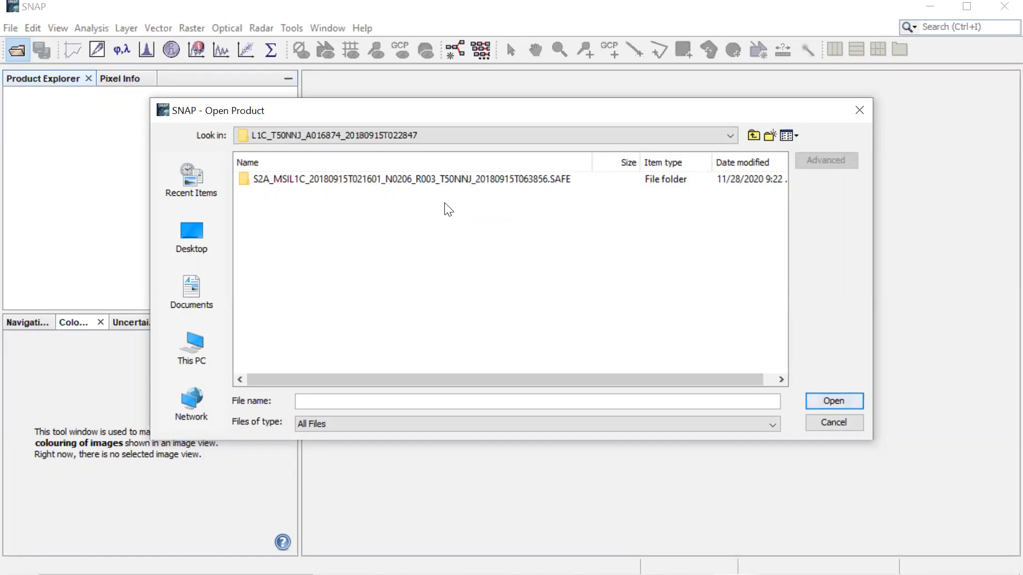
{"action": "double_click", "coordinate": [481, 179]}
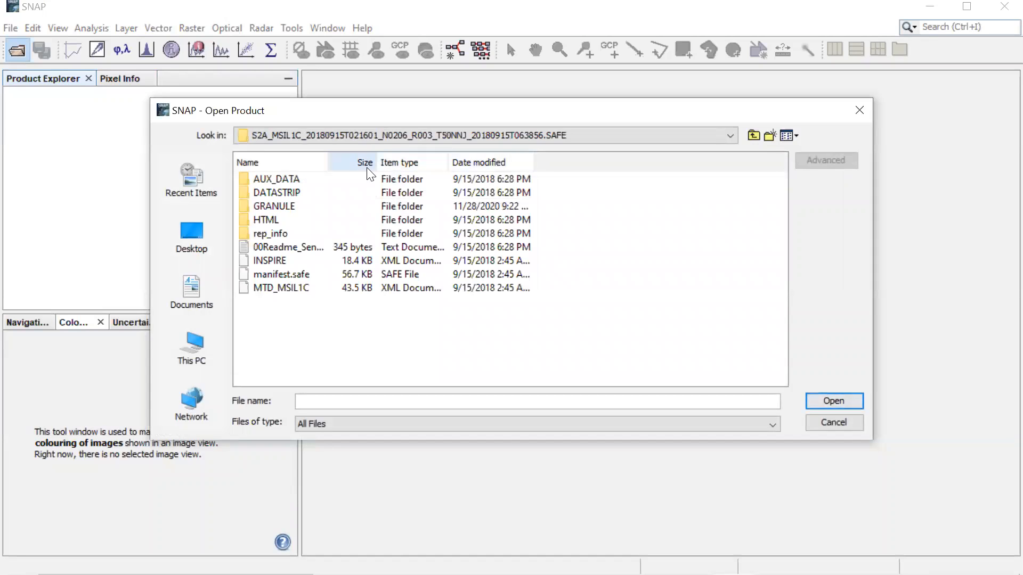
{"action": "left_click_drag", "start_coordinate": [328, 159], "coordinate": [412, 155]}
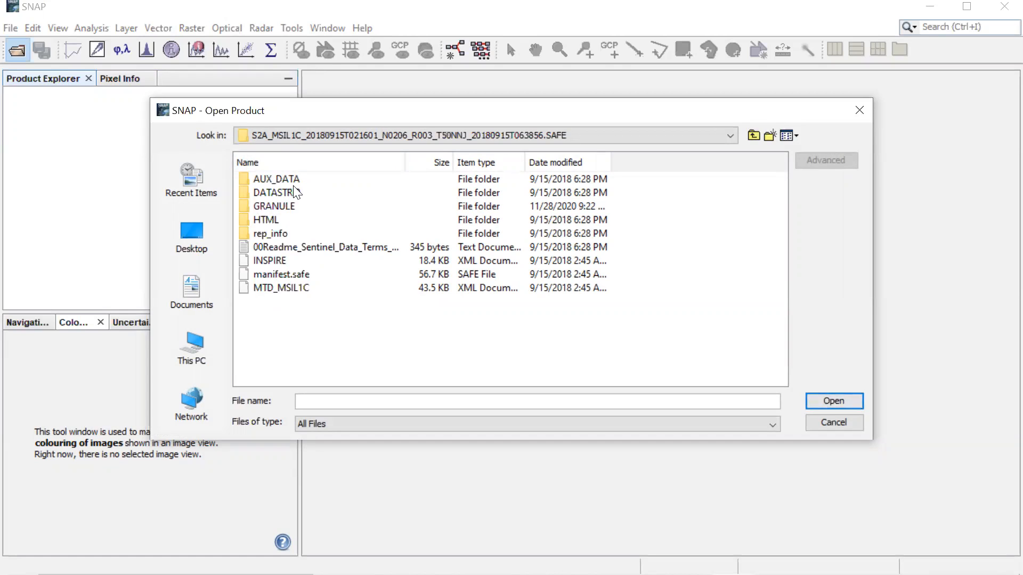
{"action": "left_click", "coordinate": [289, 291]}
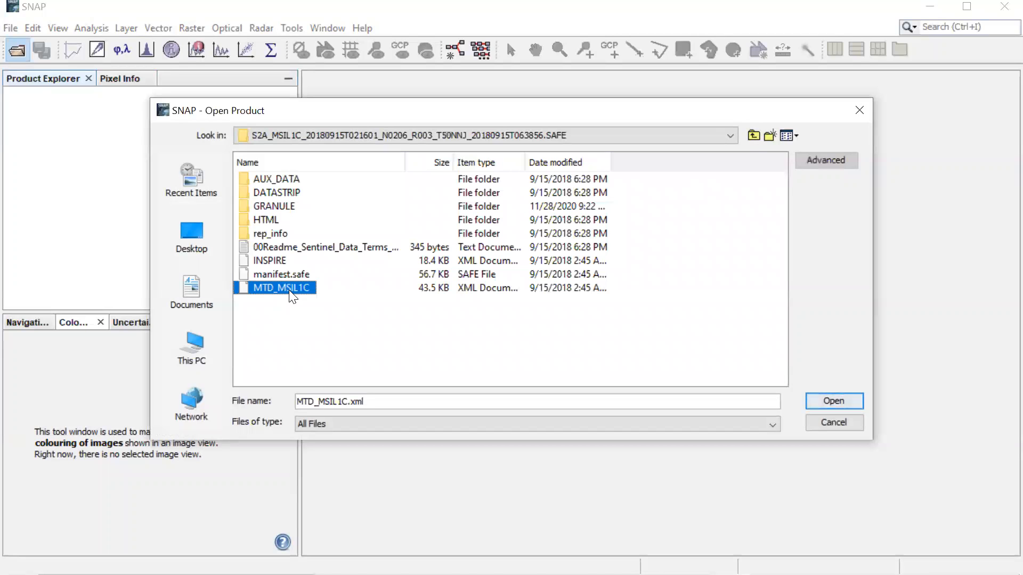
{"action": "left_click", "coordinate": [823, 400]}
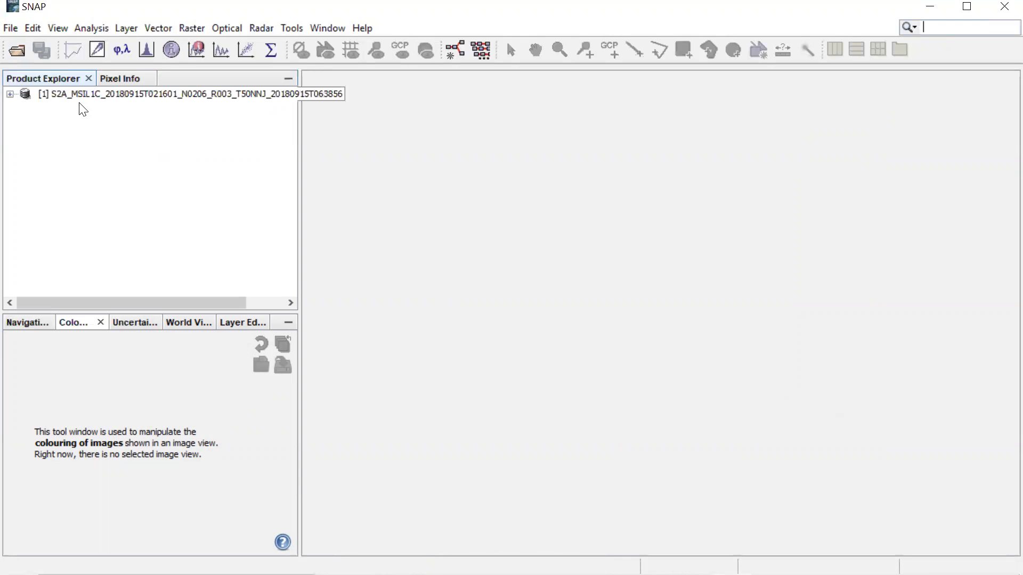
- Expand the product's Bands group and display bands B2, B3, B4 and B5 in separate image views
{"action": "left_click", "coordinate": [10, 94]}
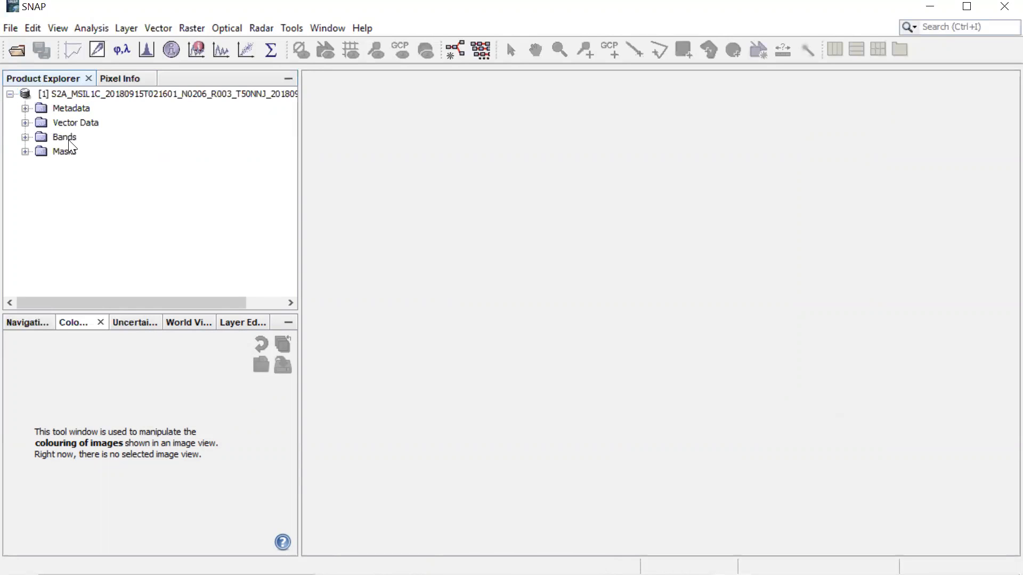
{"action": "left_click", "coordinate": [25, 137]}
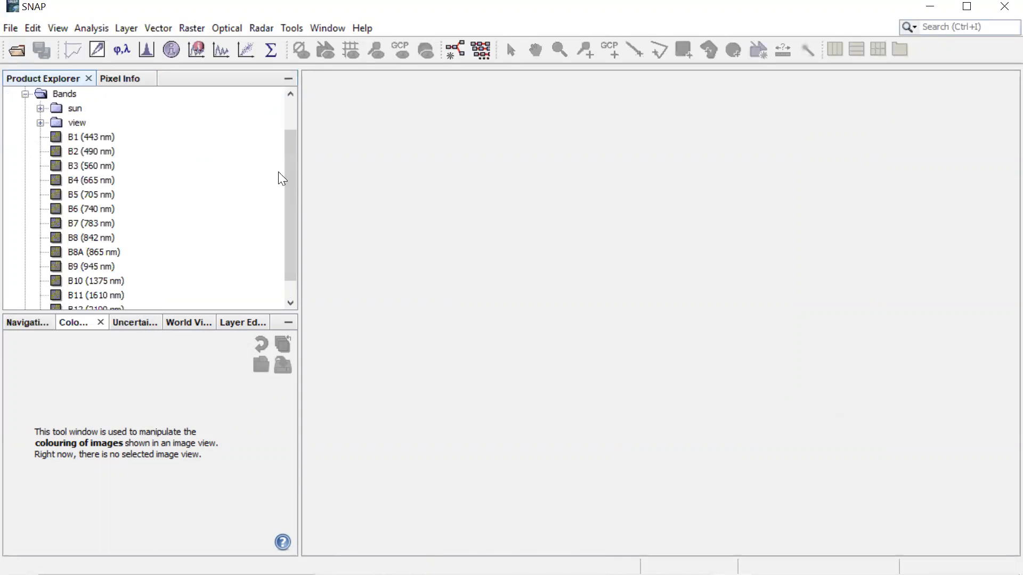
{"action": "scroll", "coordinate": [294, 192], "scroll_direction": "down", "scroll_amount": 1}
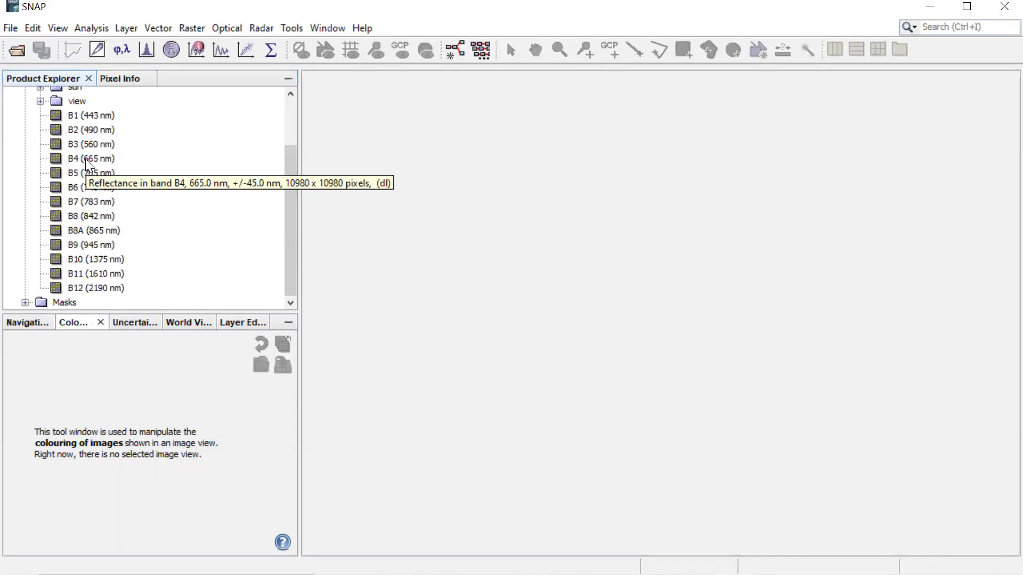
{"action": "double_click", "coordinate": [89, 130]}
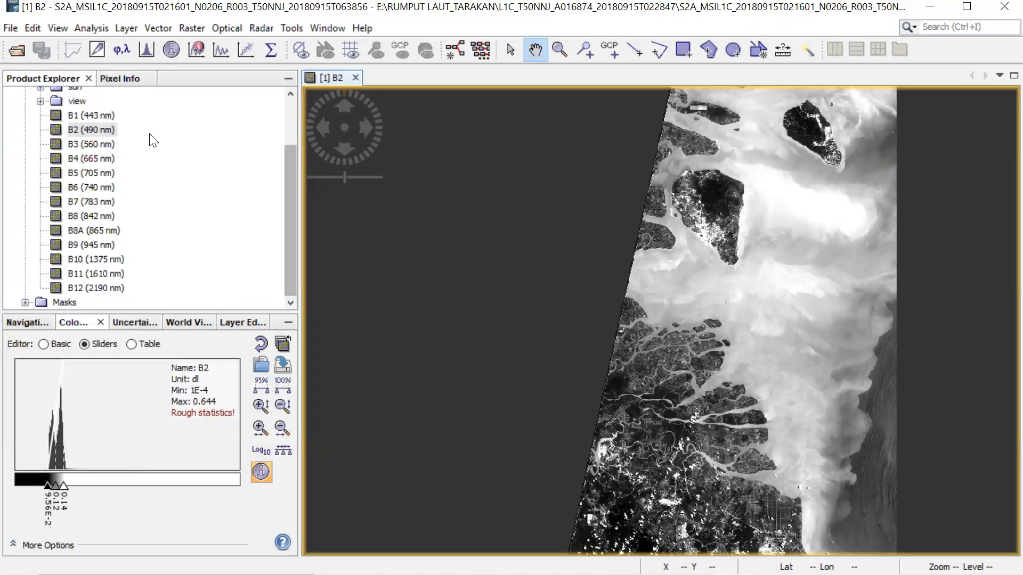
{"action": "double_click", "coordinate": [92, 144]}
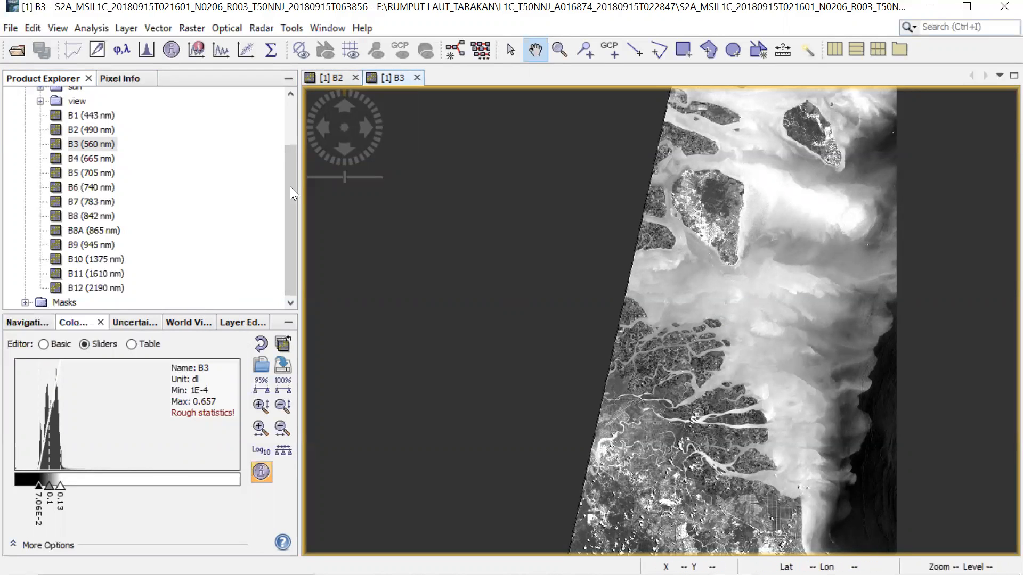
{"action": "double_click", "coordinate": [88, 156]}
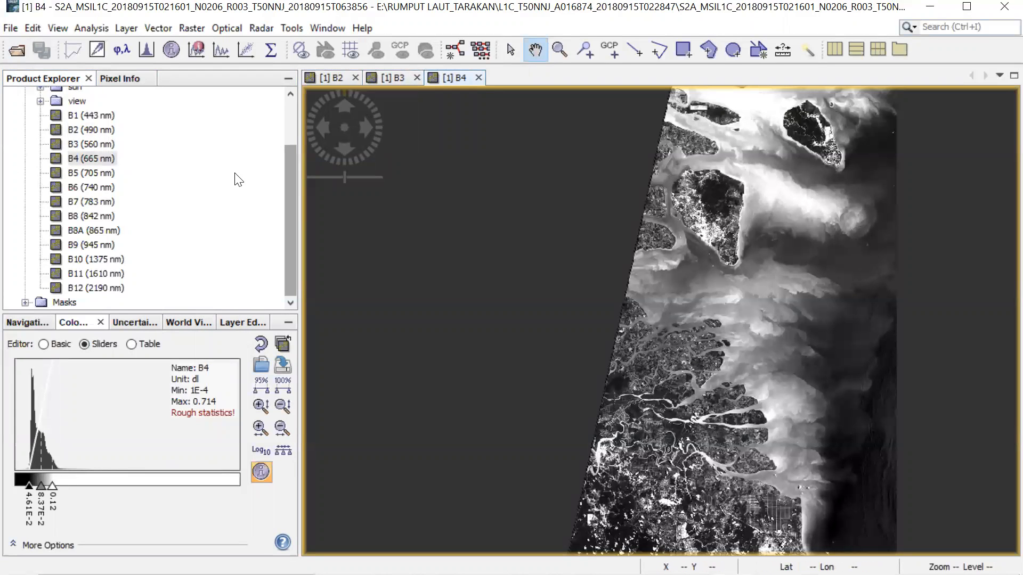
{"action": "left_click", "coordinate": [96, 173]}
{"action": "double_click", "coordinate": [94, 173]}
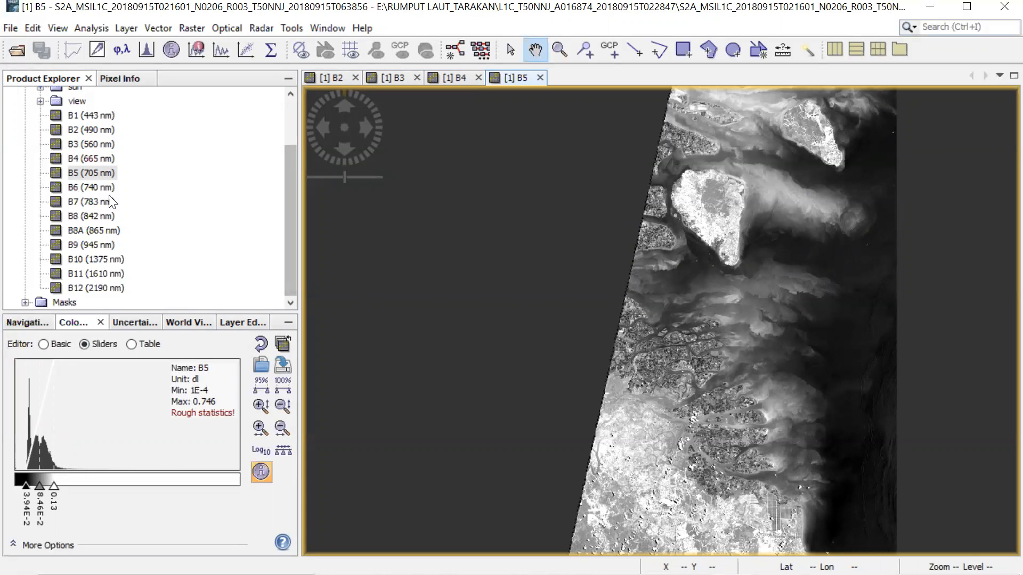
- Close the single-band image views of B5, B4, B3 and B2
{"action": "left_click", "coordinate": [538, 78]}
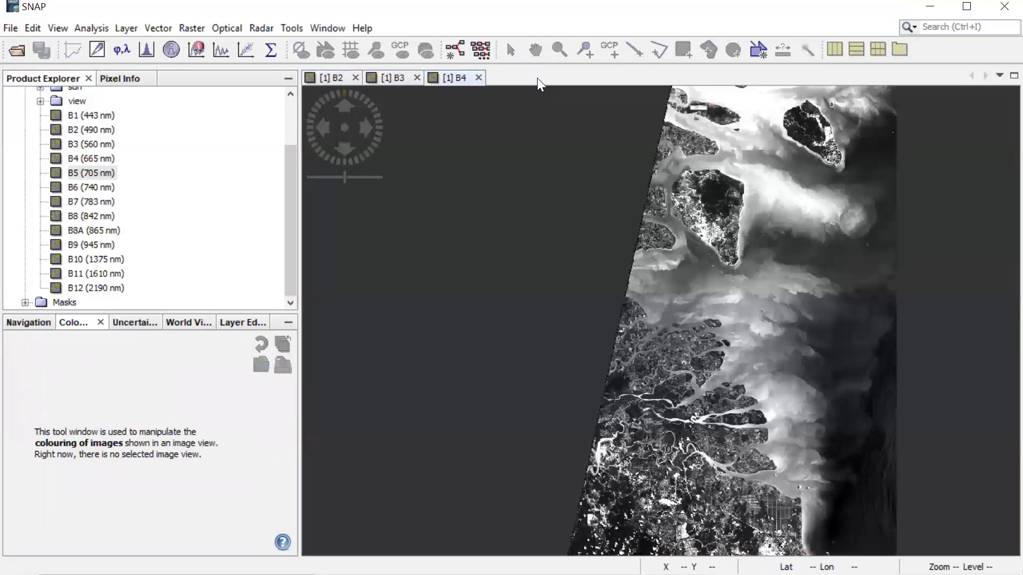
{"action": "left_click", "coordinate": [479, 77]}
{"action": "left_click", "coordinate": [417, 78]}
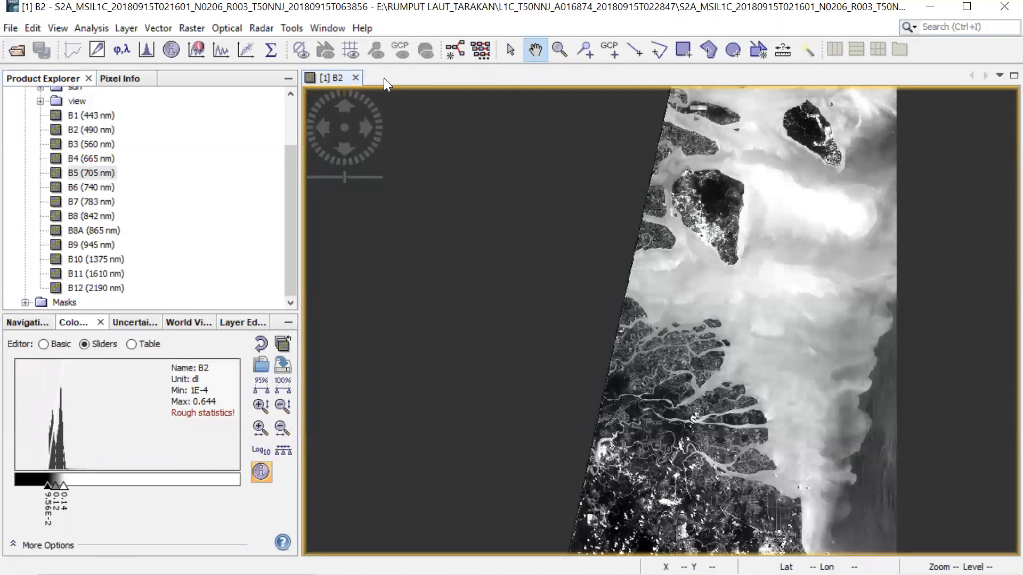
{"action": "left_click", "coordinate": [356, 78]}
- Create an RGB image of the product with the Sentinel 2 MSI Natural Colors profile: red B4, green B3, blue B2
{"action": "left_click_drag", "start_coordinate": [291, 172], "coordinate": [291, 110]}
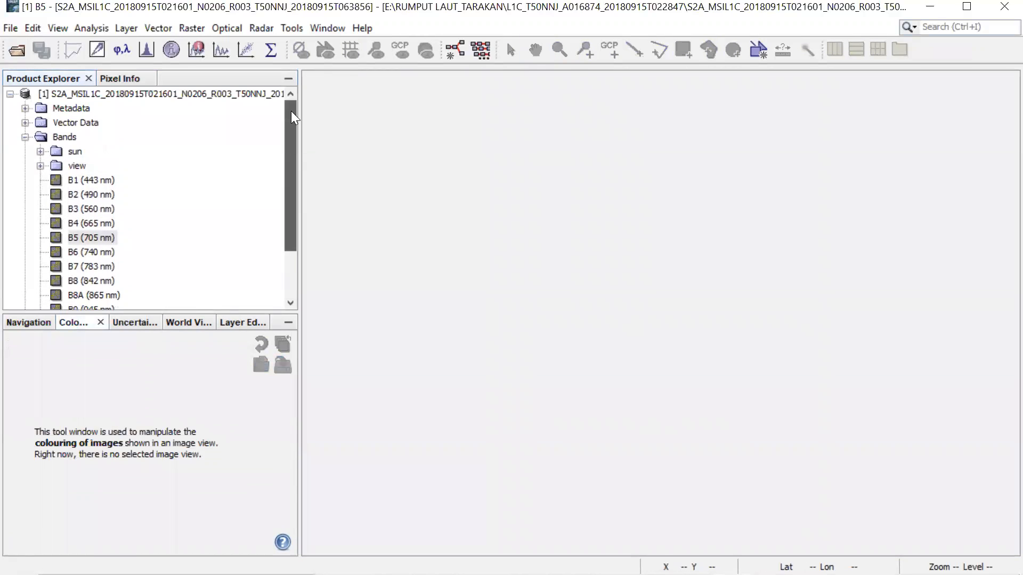
{"action": "right_click", "coordinate": [95, 91]}
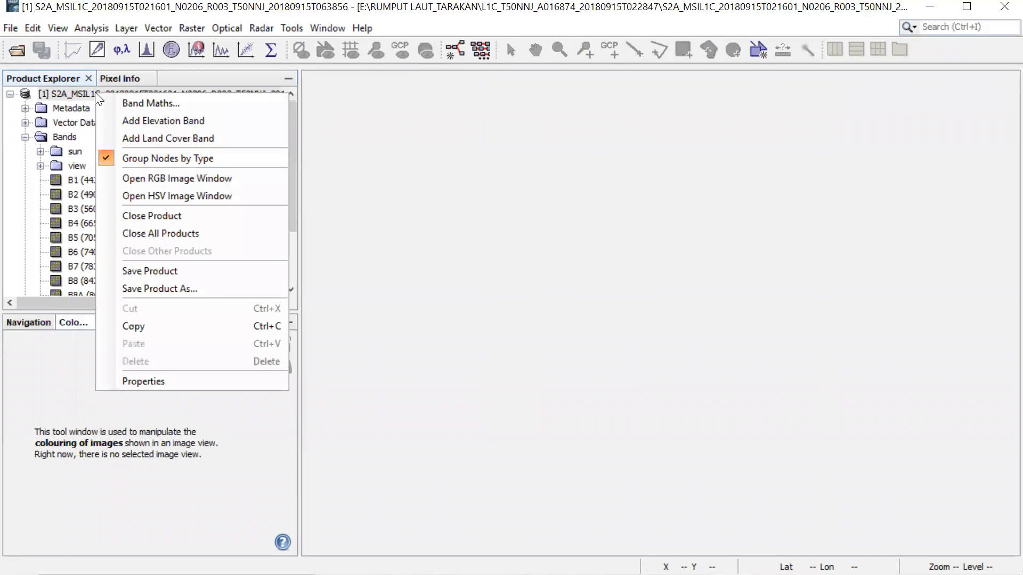
{"action": "left_click", "coordinate": [143, 181]}
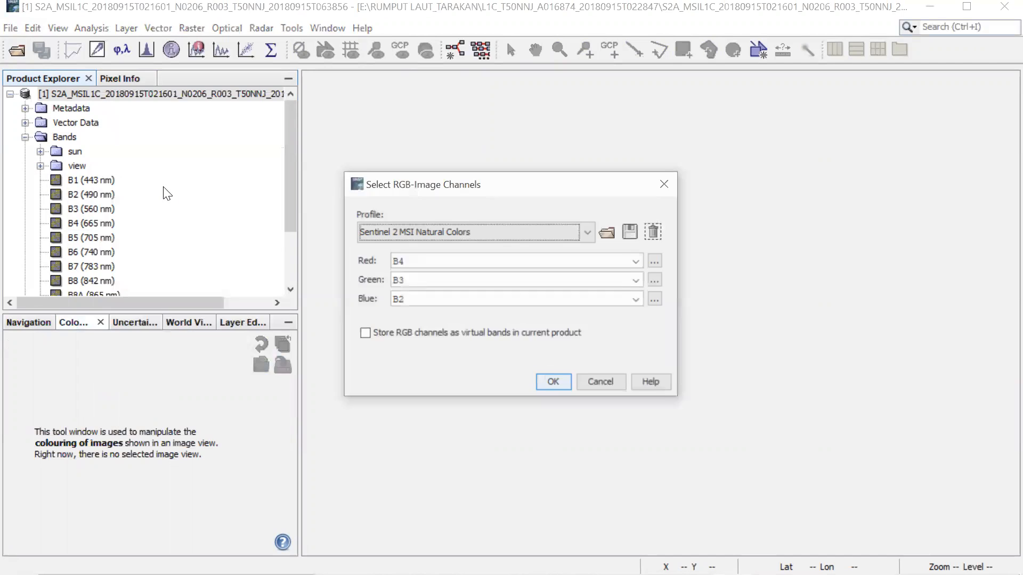
{"action": "left_click", "coordinate": [589, 232]}
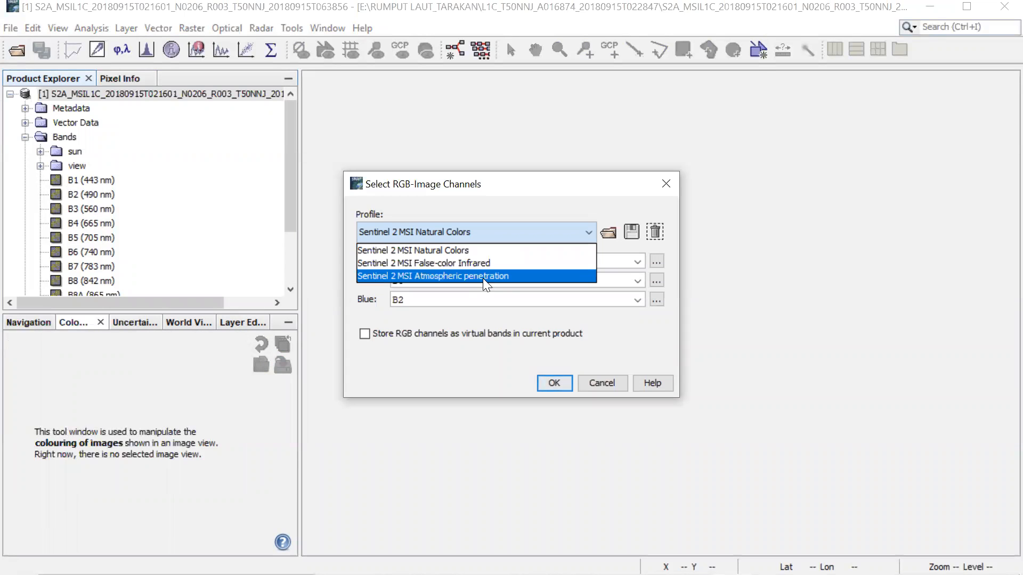
{"action": "left_click", "coordinate": [541, 190]}
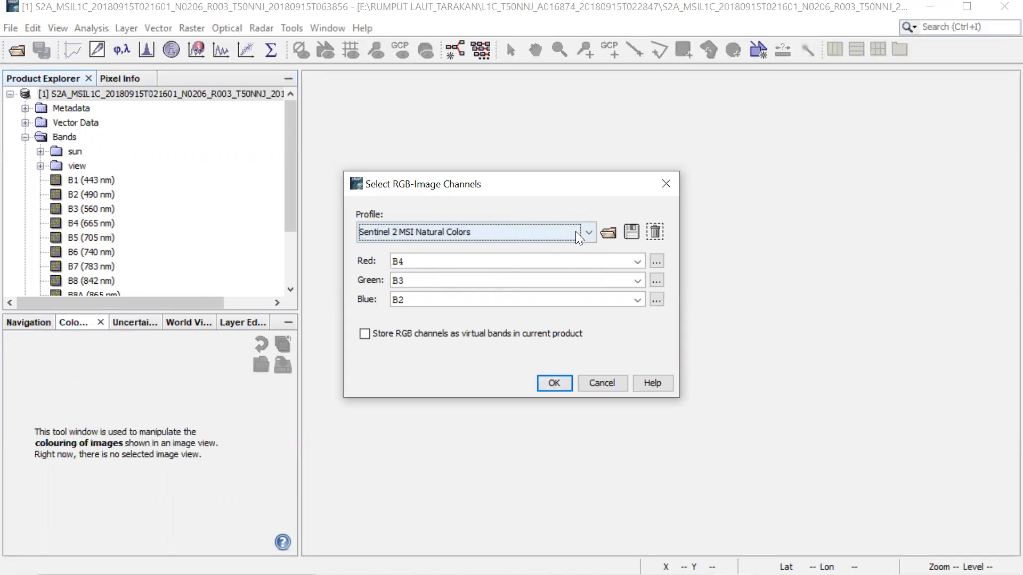
{"action": "left_click", "coordinate": [561, 383]}
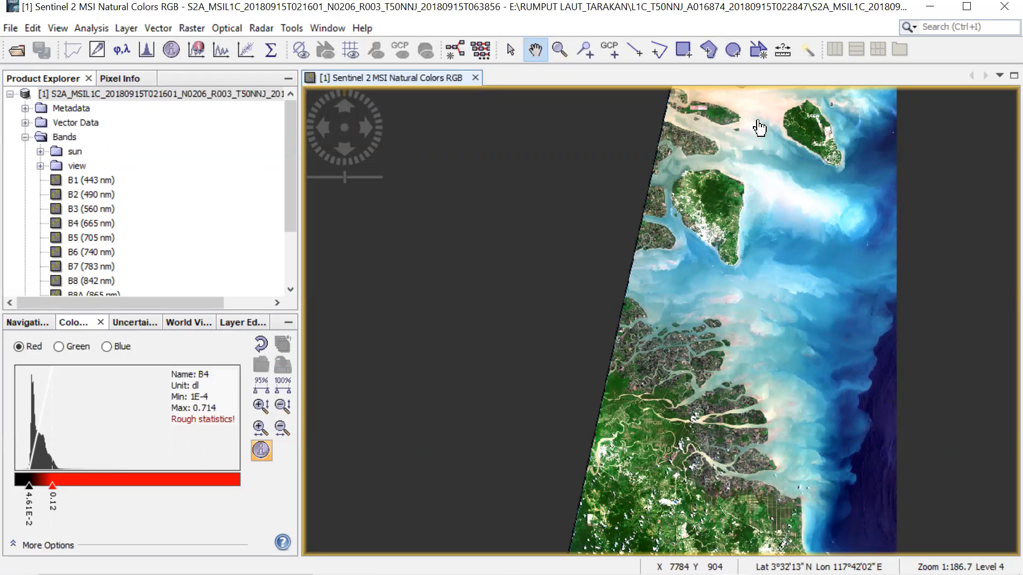
- Examine the islands in the natural-colour image, including the large island's built-up southwestern coast and its airstrip
{"action": "scroll", "coordinate": [757, 130], "scroll_direction": "down", "scroll_amount": 1}
{"action": "scroll", "coordinate": [751, 135], "scroll_direction": "up", "scroll_amount": 2}
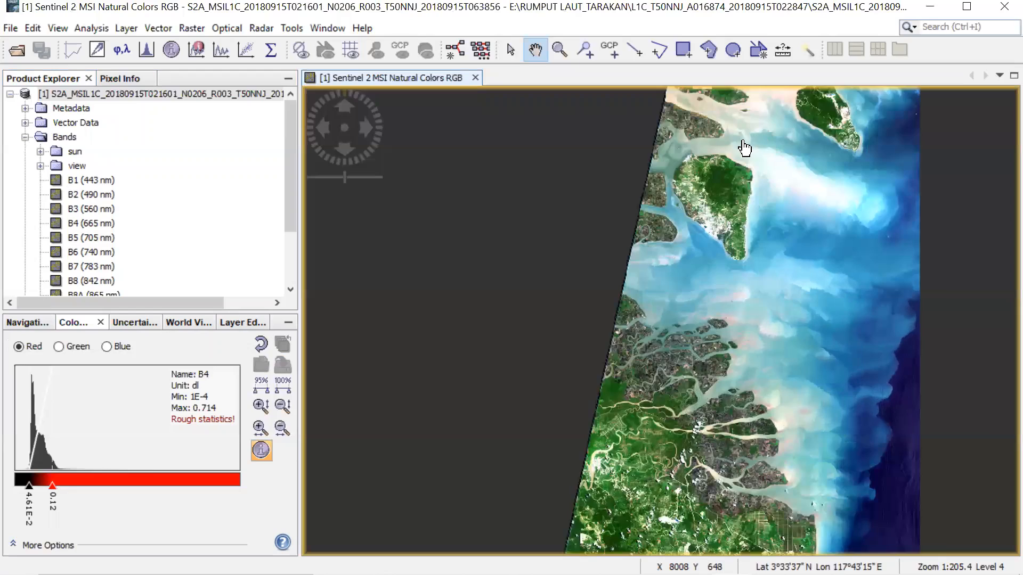
{"action": "scroll", "coordinate": [676, 304], "scroll_direction": "up", "scroll_amount": 2}
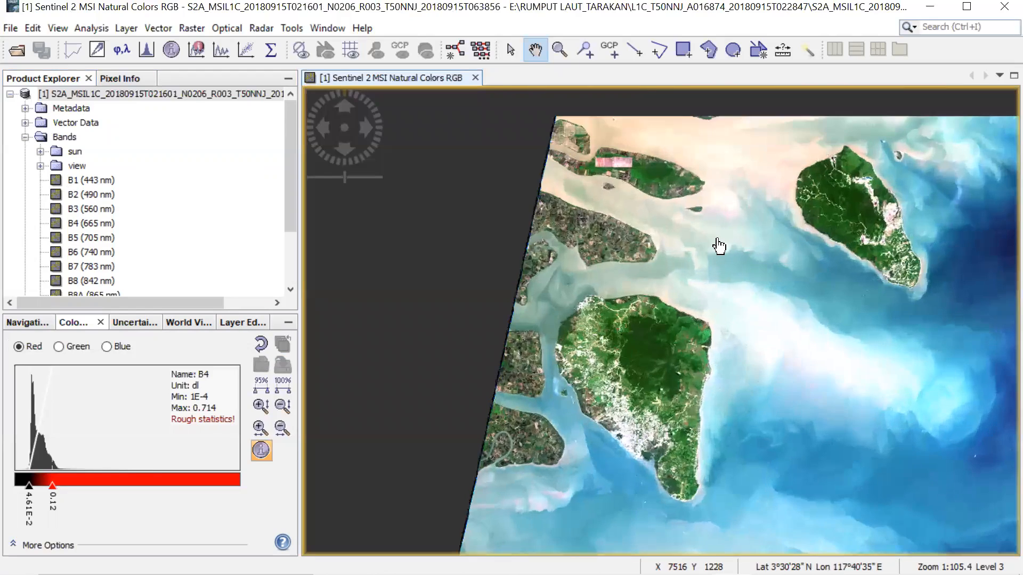
{"action": "scroll", "coordinate": [730, 248], "scroll_direction": "up", "scroll_amount": 3}
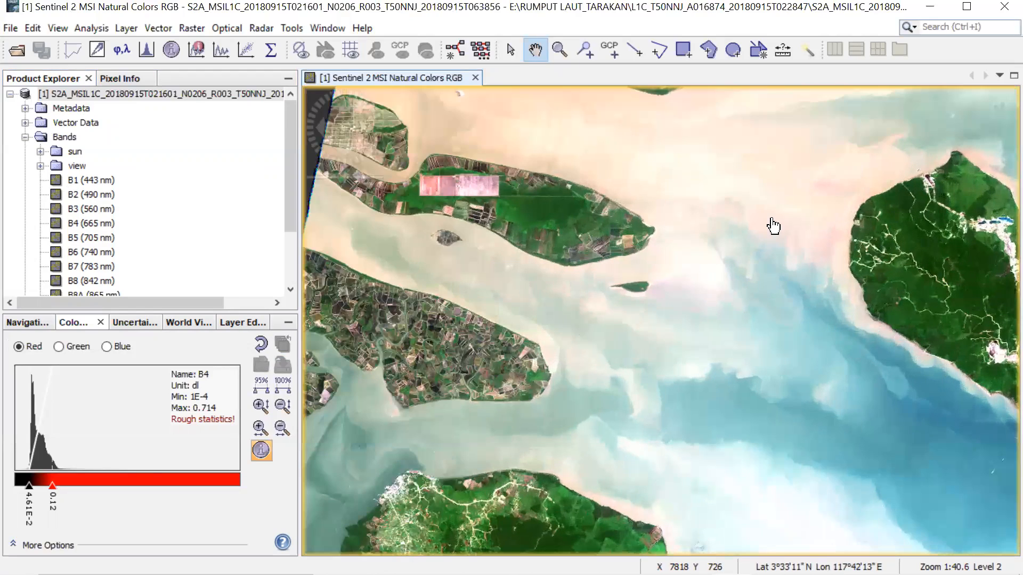
{"action": "scroll", "coordinate": [778, 213], "scroll_direction": "down", "scroll_amount": 1}
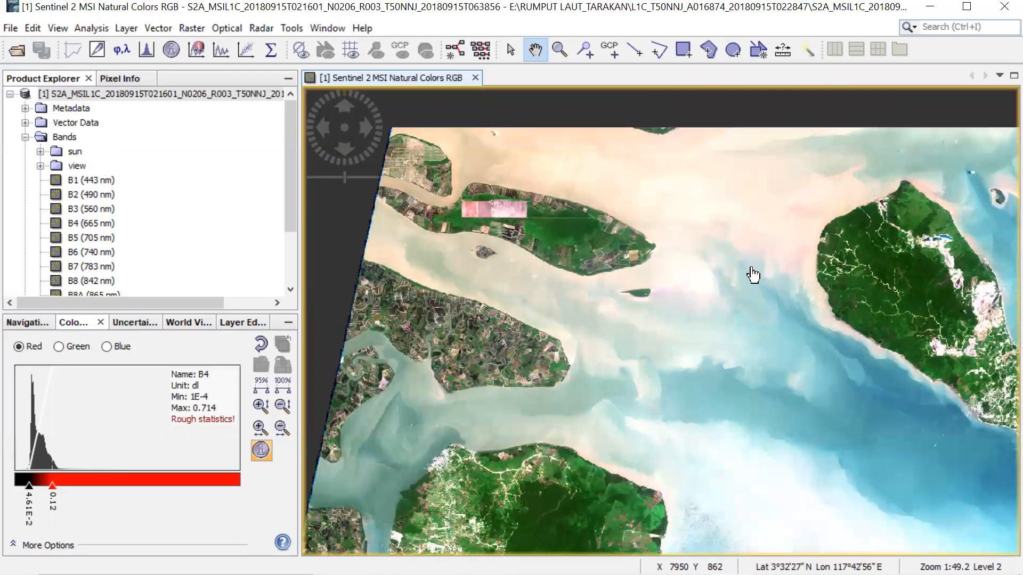
{"action": "left_click_drag", "start_coordinate": [739, 311], "coordinate": [693, 217]}
{"action": "left_click_drag", "start_coordinate": [670, 349], "coordinate": [719, 155]}
{"action": "left_click_drag", "start_coordinate": [602, 369], "coordinate": [685, 255]}
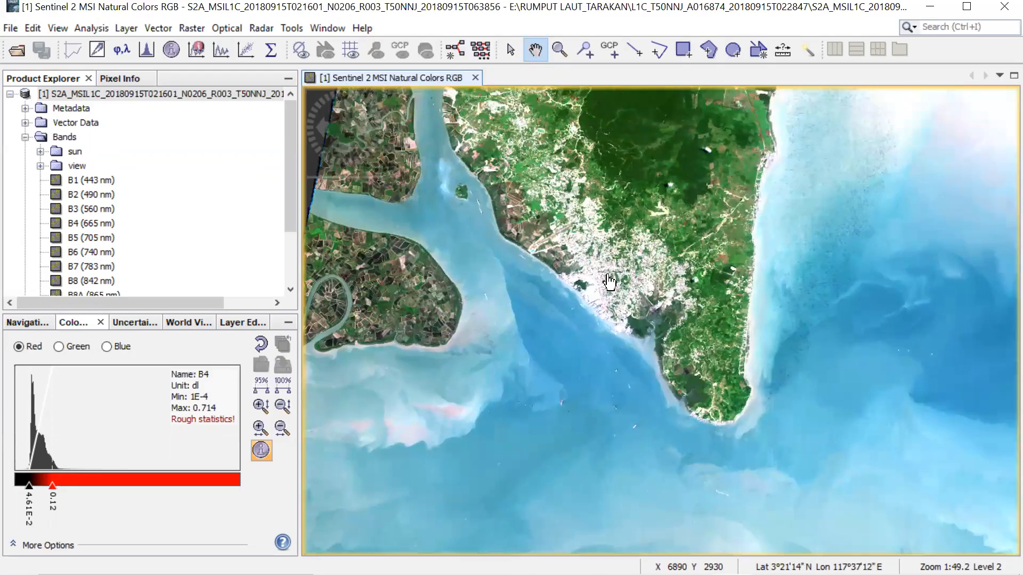
{"action": "scroll", "coordinate": [586, 285], "scroll_direction": "up", "scroll_amount": 1}
{"action": "scroll", "coordinate": [558, 247], "scroll_direction": "up", "scroll_amount": 4}
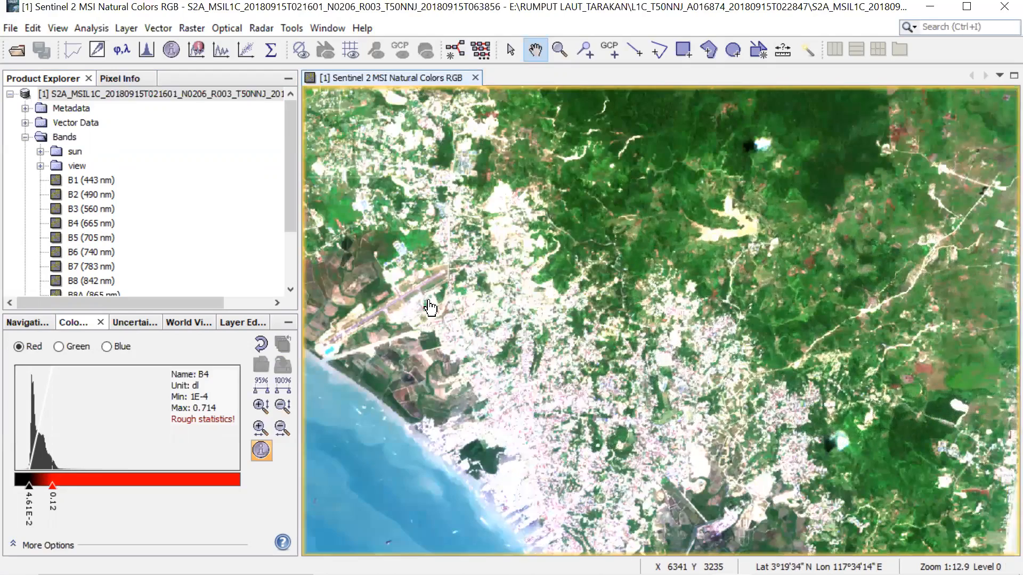
{"action": "scroll", "coordinate": [374, 319], "scroll_direction": "up", "scroll_amount": 2}
{"action": "left_click_drag", "start_coordinate": [401, 288], "coordinate": [639, 264]}
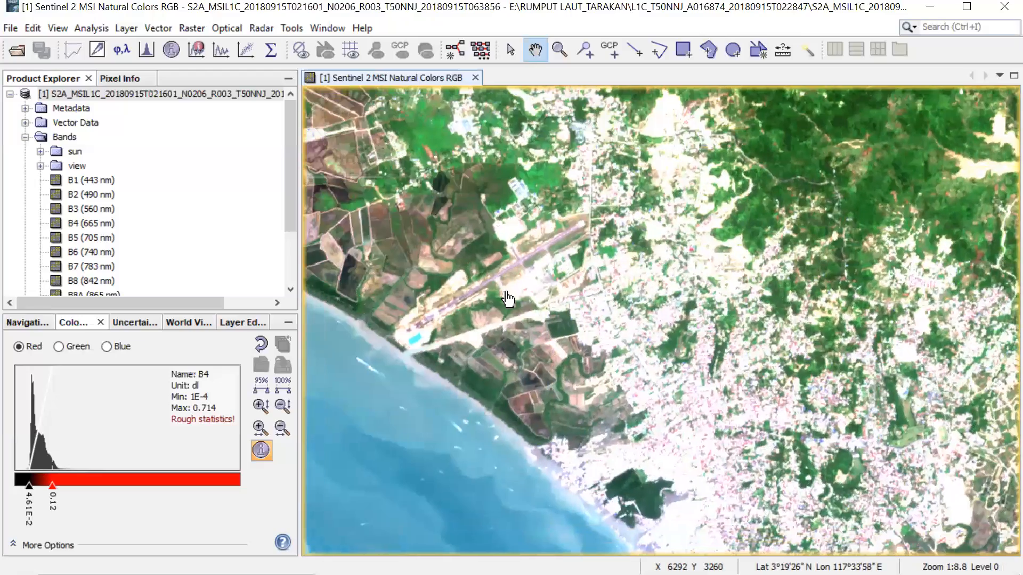
- Examine the rows of small dark patches in the water off the large island's east coast at close range
{"action": "scroll", "coordinate": [818, 291], "scroll_direction": "down", "scroll_amount": 5}
{"action": "scroll", "coordinate": [819, 291], "scroll_direction": "down", "scroll_amount": 4}
{"action": "left_click_drag", "start_coordinate": [774, 280], "coordinate": [706, 392]}
{"action": "left_click_drag", "start_coordinate": [838, 279], "coordinate": [540, 276]}
{"action": "scroll", "coordinate": [639, 330], "scroll_direction": "up", "scroll_amount": 6}
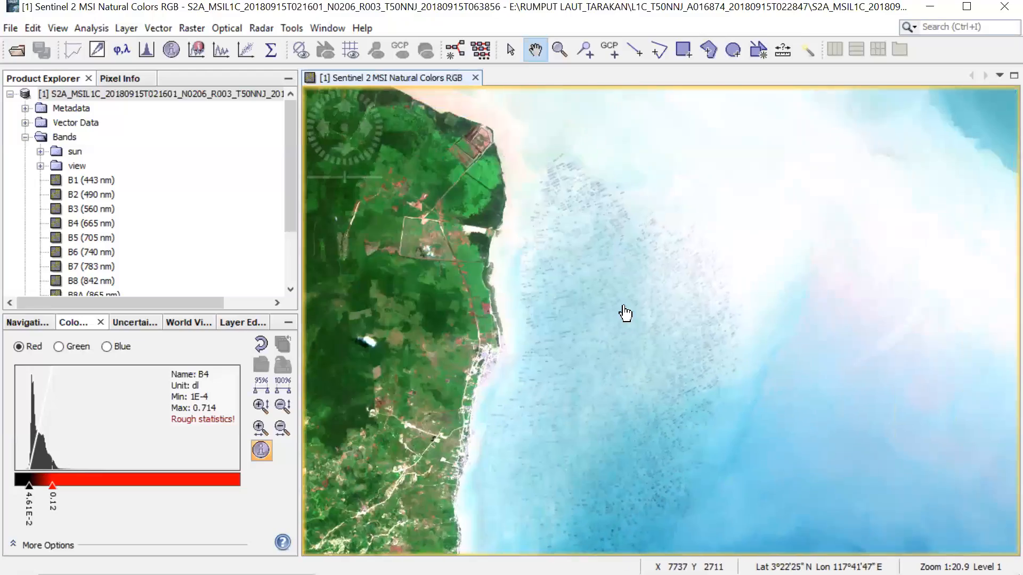
{"action": "left_click_drag", "start_coordinate": [514, 357], "coordinate": [694, 219]}
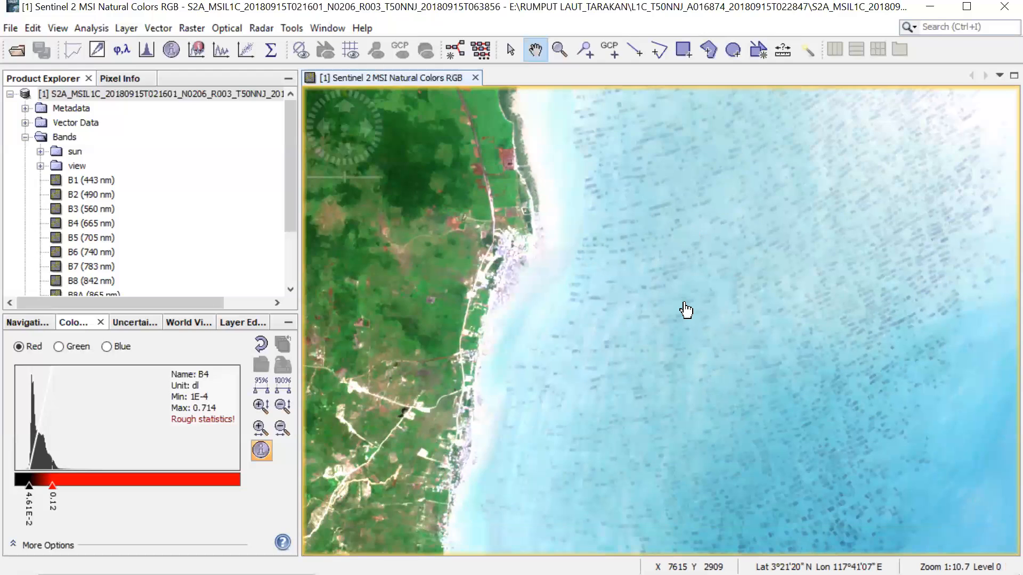
{"action": "scroll", "coordinate": [685, 310], "scroll_direction": "up", "scroll_amount": 4}
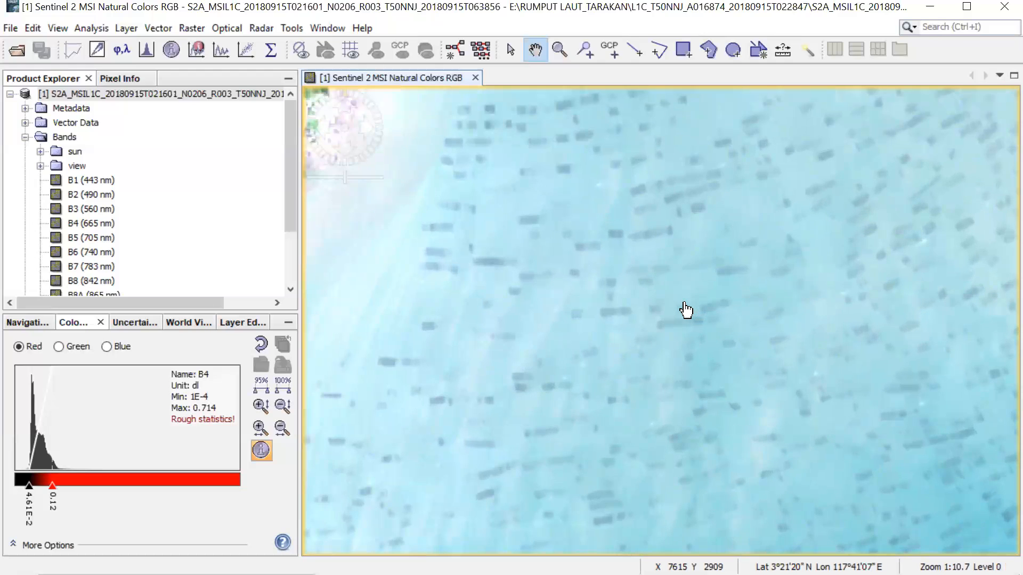
- Create an RGB image of the product with the Sentinel 2 MSI False-color Infrared profile: red B8, green B4, blue B3
{"action": "scroll", "coordinate": [686, 310], "scroll_direction": "down", "scroll_amount": 9}
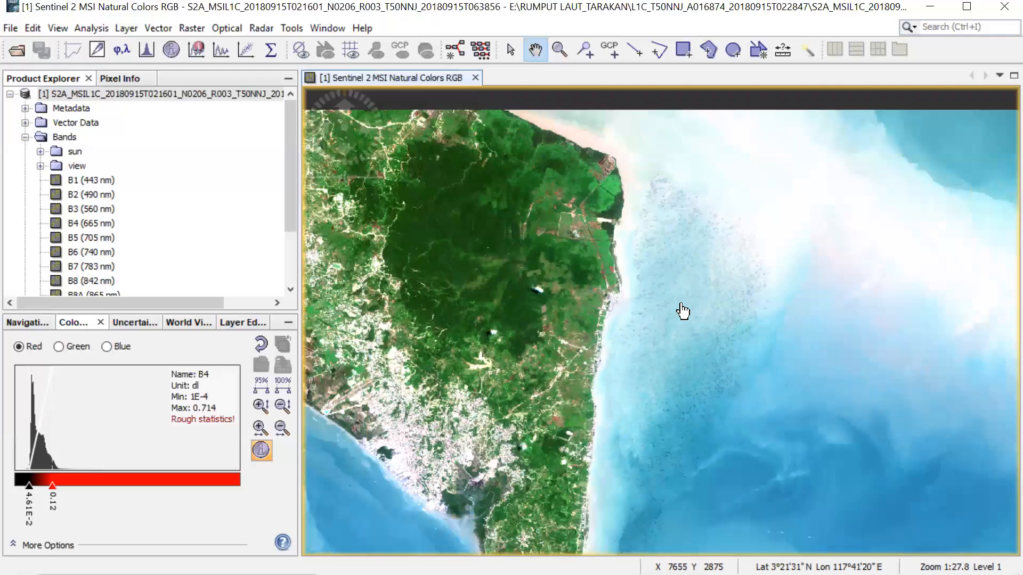
{"action": "scroll", "coordinate": [666, 341], "scroll_direction": "down", "scroll_amount": 2}
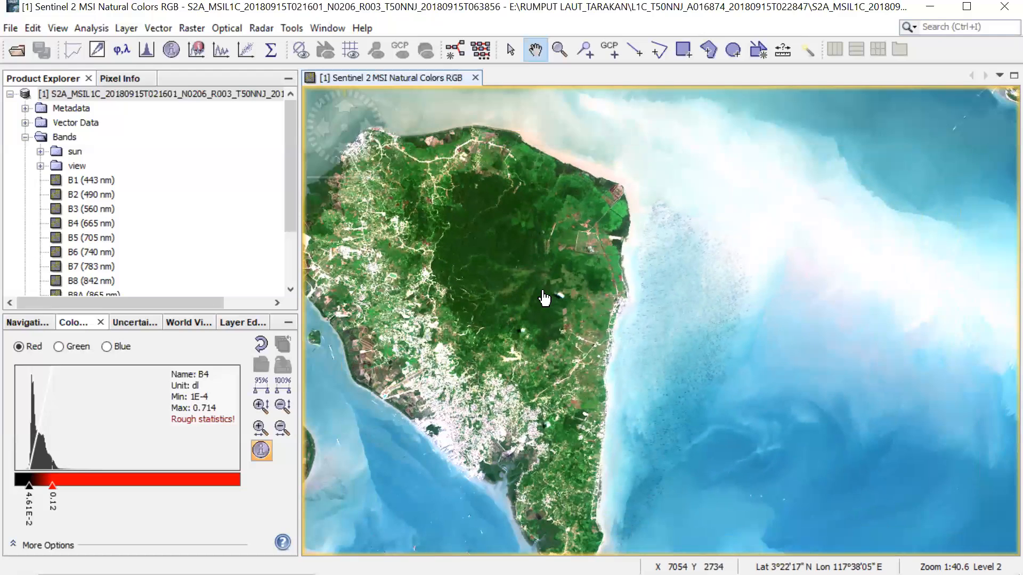
{"action": "left_click_drag", "start_coordinate": [543, 298], "coordinate": [548, 267]}
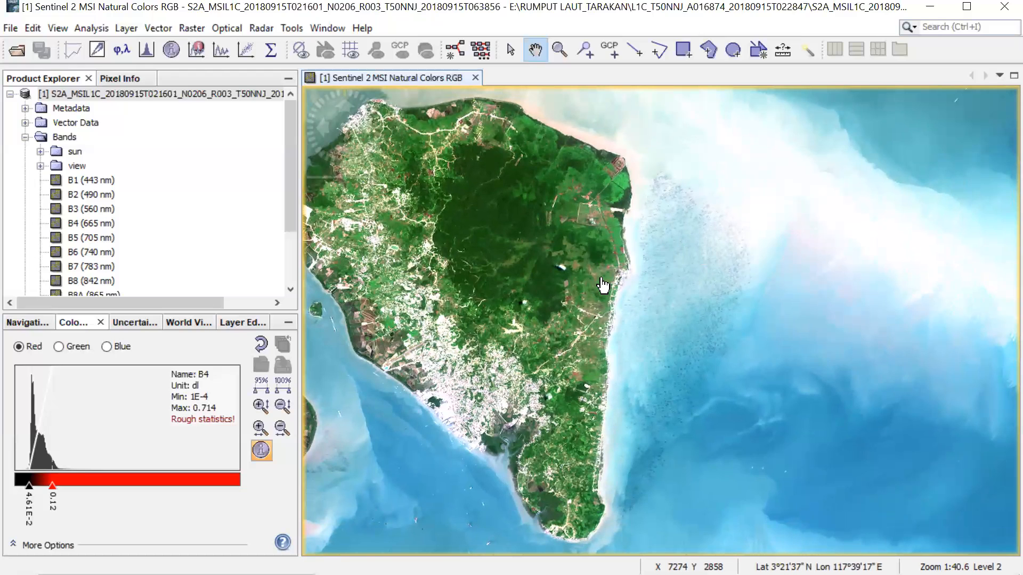
{"action": "right_click", "coordinate": [175, 94]}
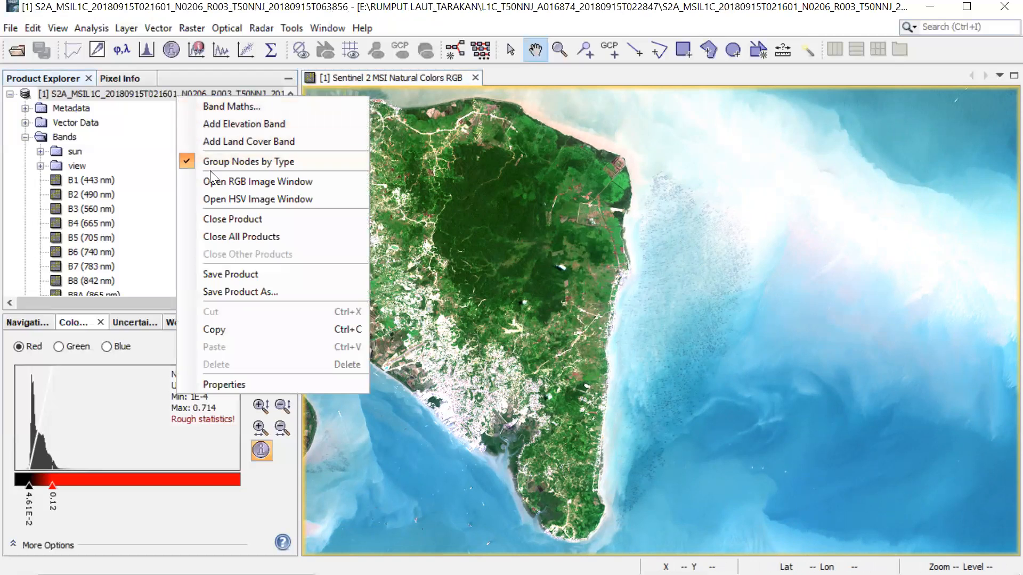
{"action": "left_click", "coordinate": [215, 184]}
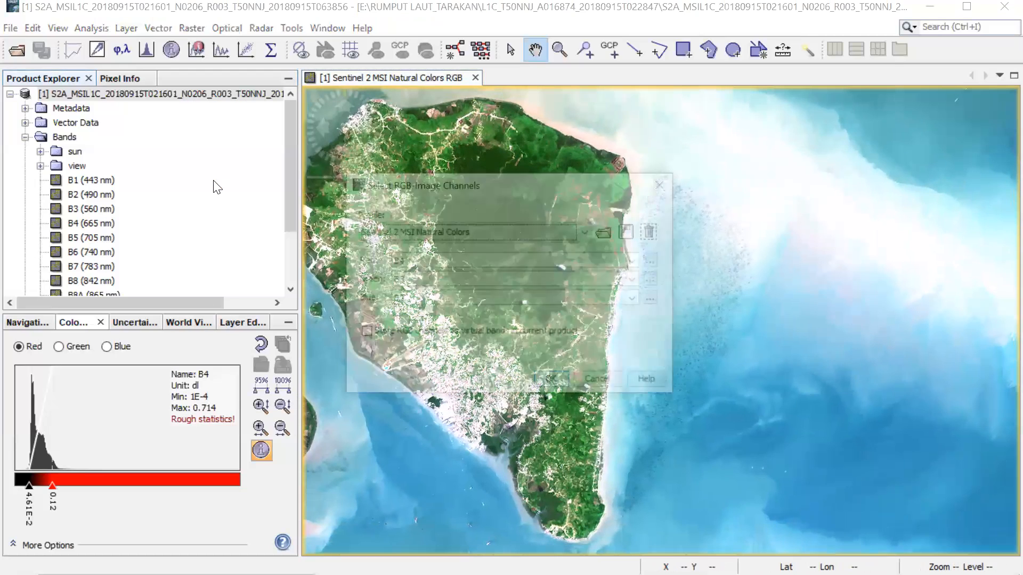
{"action": "left_click", "coordinate": [590, 234]}
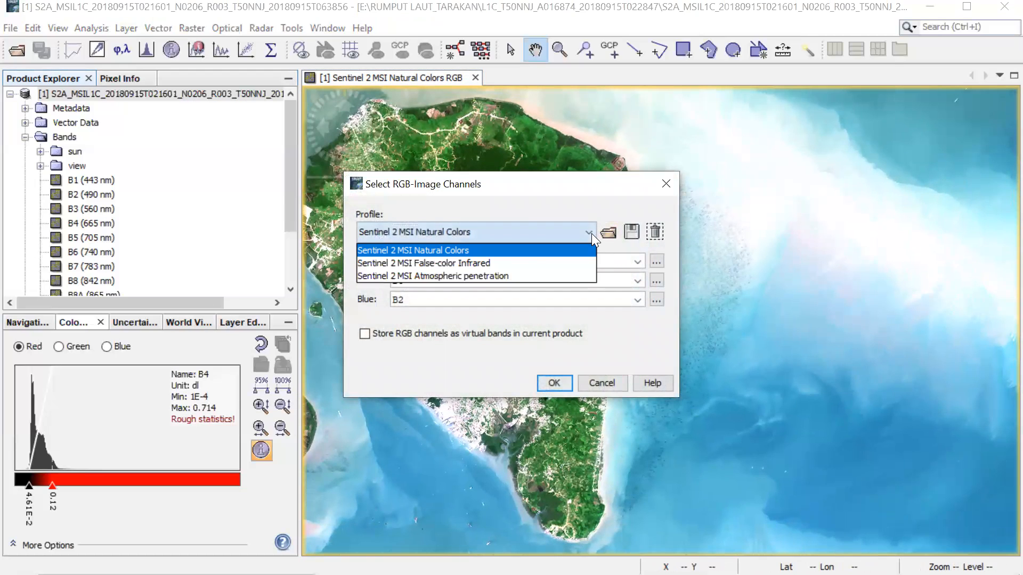
{"action": "left_click", "coordinate": [487, 262]}
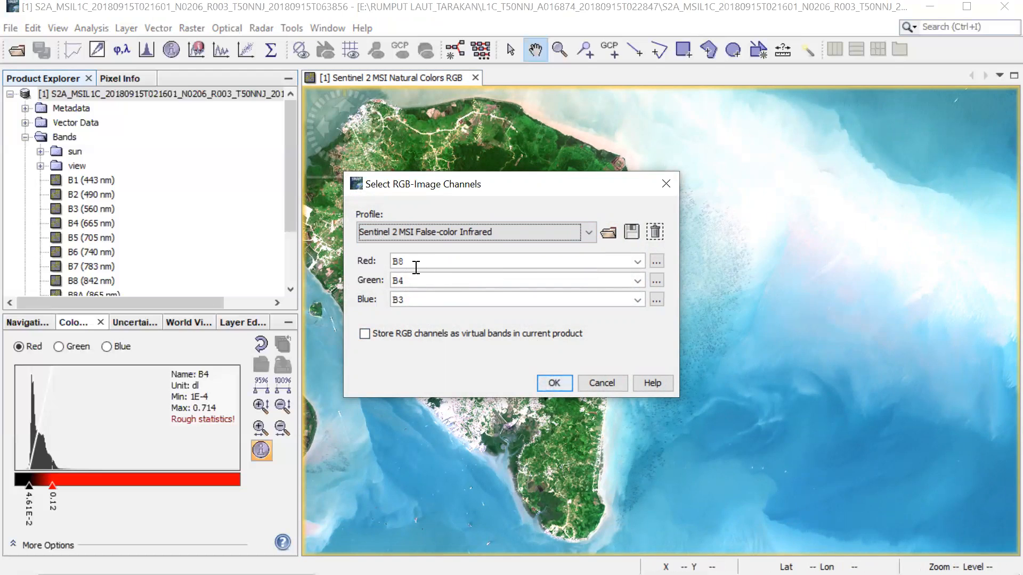
{"action": "left_click", "coordinate": [554, 383]}
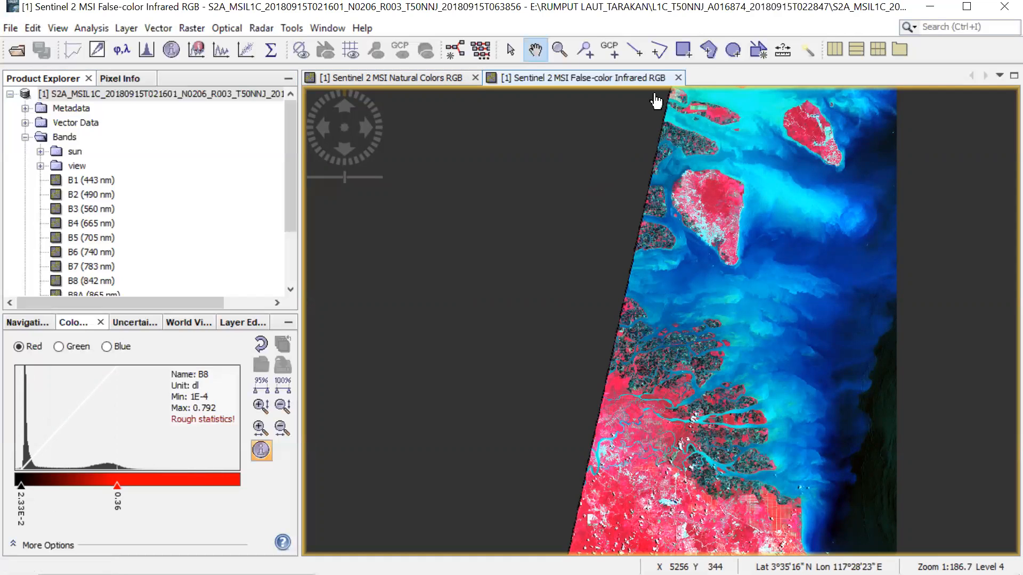
- Arrange the False-color Infrared and Natural Colors image views side by side, showing the scene in both
{"action": "left_click", "coordinate": [834, 50]}
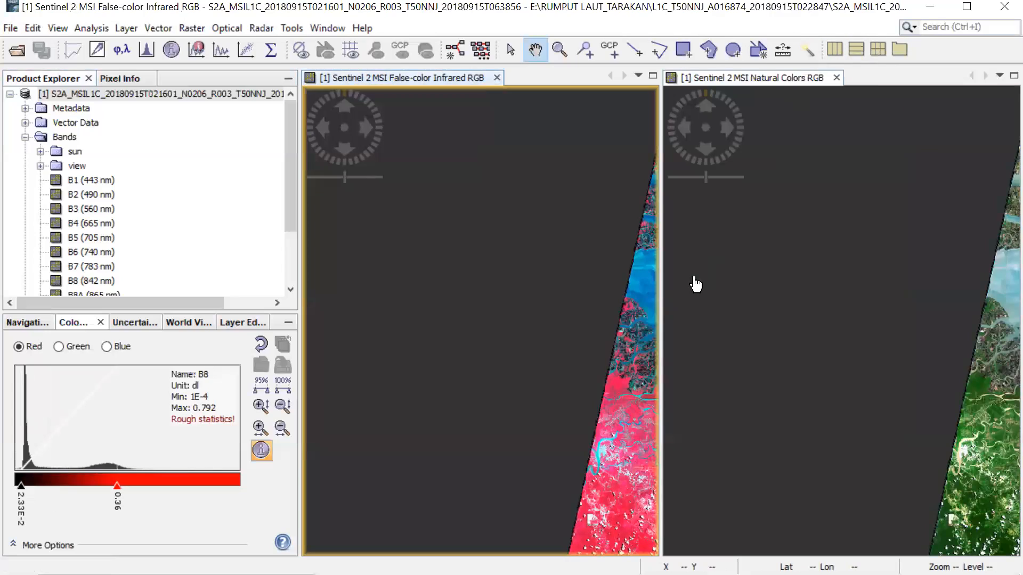
{"action": "left_click", "coordinate": [857, 291]}
{"action": "left_click_drag", "start_coordinate": [881, 292], "coordinate": [807, 295]}
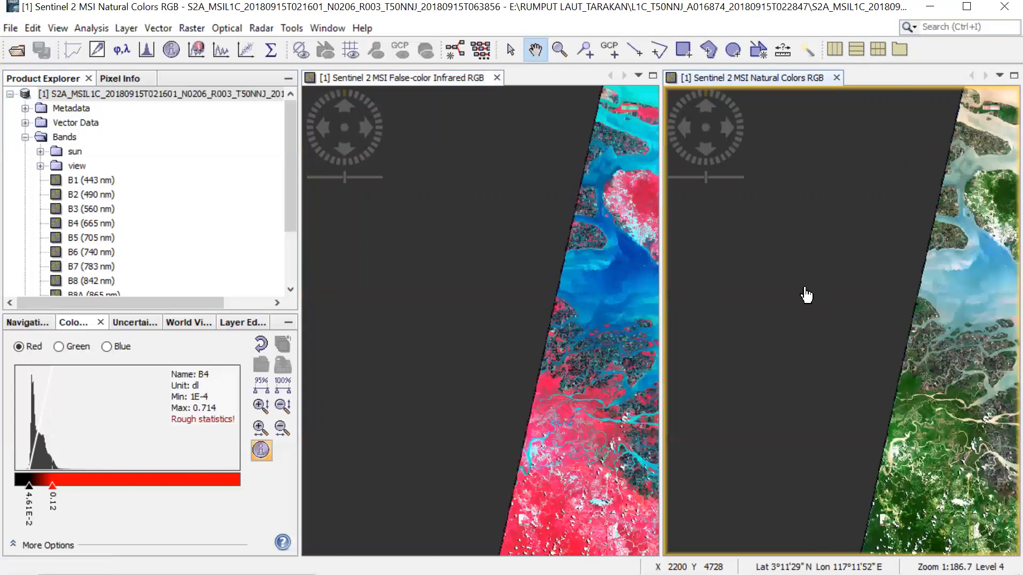
{"action": "scroll", "coordinate": [828, 266], "scroll_direction": "down", "scroll_amount": 3}
{"action": "scroll", "coordinate": [840, 259], "scroll_direction": "up", "scroll_amount": 1}
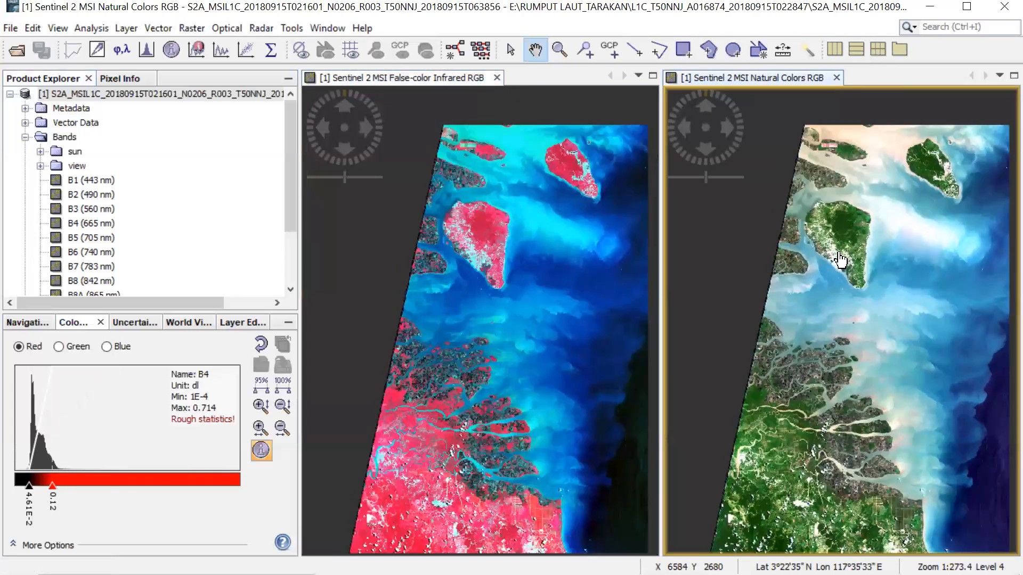
- Compare the large island's built-up areas, vegetation, southern wetlands and east-coast waters between the false-colour infrared and natural-colour images
{"action": "scroll", "coordinate": [840, 259], "scroll_direction": "up", "scroll_amount": 5}
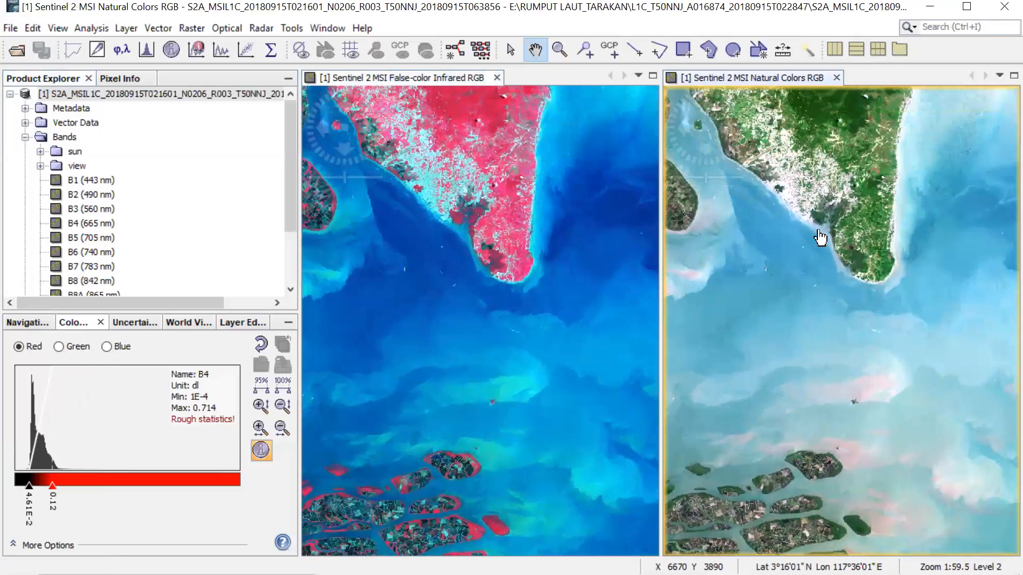
{"action": "scroll", "coordinate": [821, 237], "scroll_direction": "up", "scroll_amount": 1}
{"action": "left_click_drag", "start_coordinate": [796, 201], "coordinate": [779, 352]}
{"action": "left_click_drag", "start_coordinate": [798, 249], "coordinate": [794, 362]}
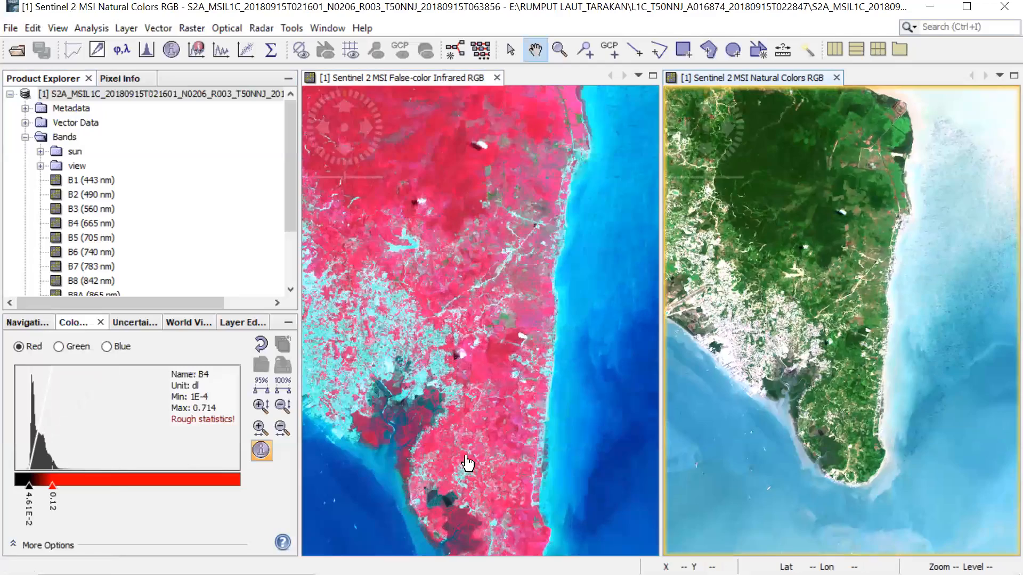
{"action": "left_click_drag", "start_coordinate": [446, 468], "coordinate": [465, 375]}
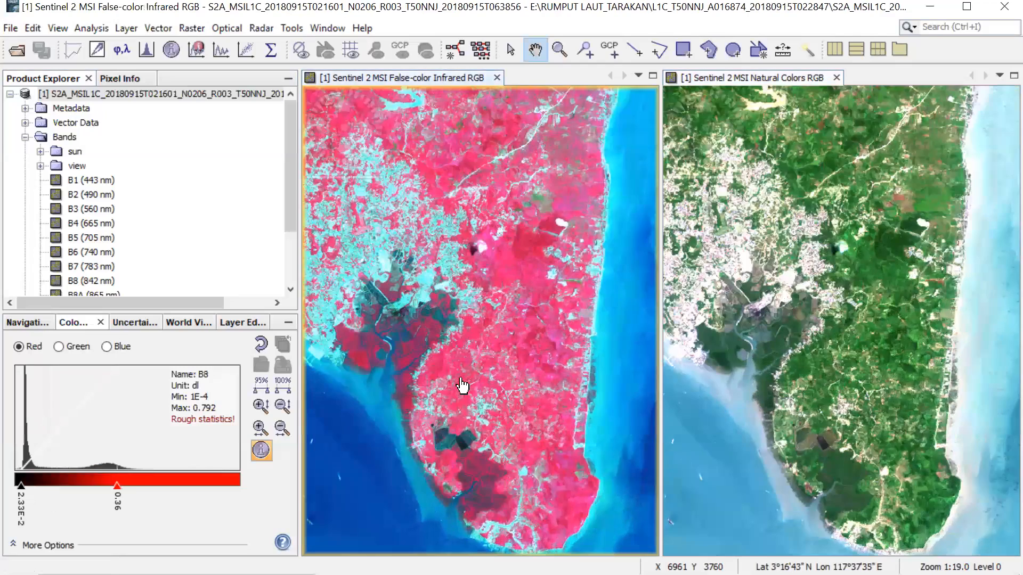
{"action": "scroll", "coordinate": [403, 363], "scroll_direction": "up", "scroll_amount": 2}
{"action": "scroll", "coordinate": [420, 344], "scroll_direction": "up", "scroll_amount": 3}
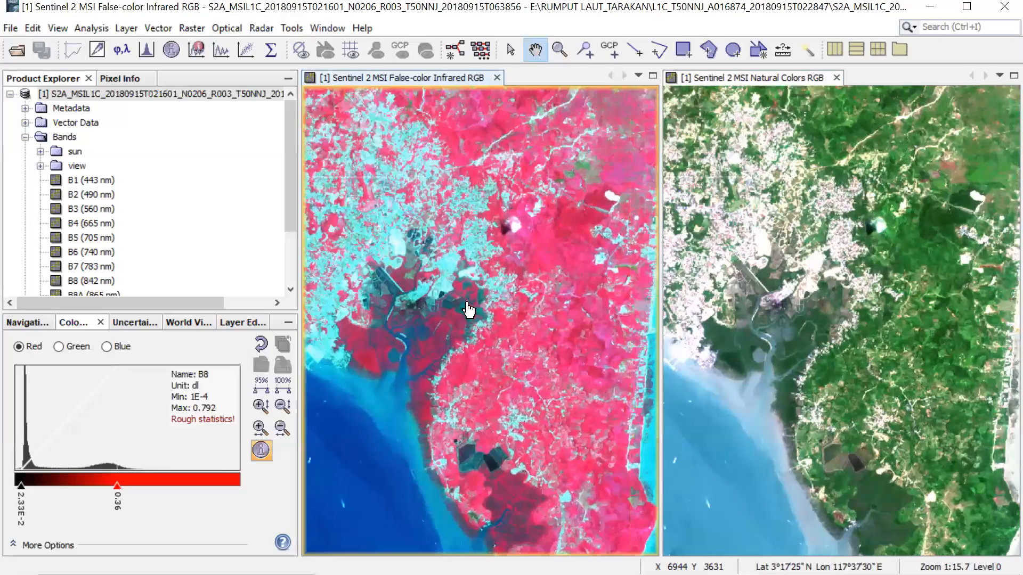
{"action": "left_click_drag", "start_coordinate": [468, 310], "coordinate": [445, 261]}
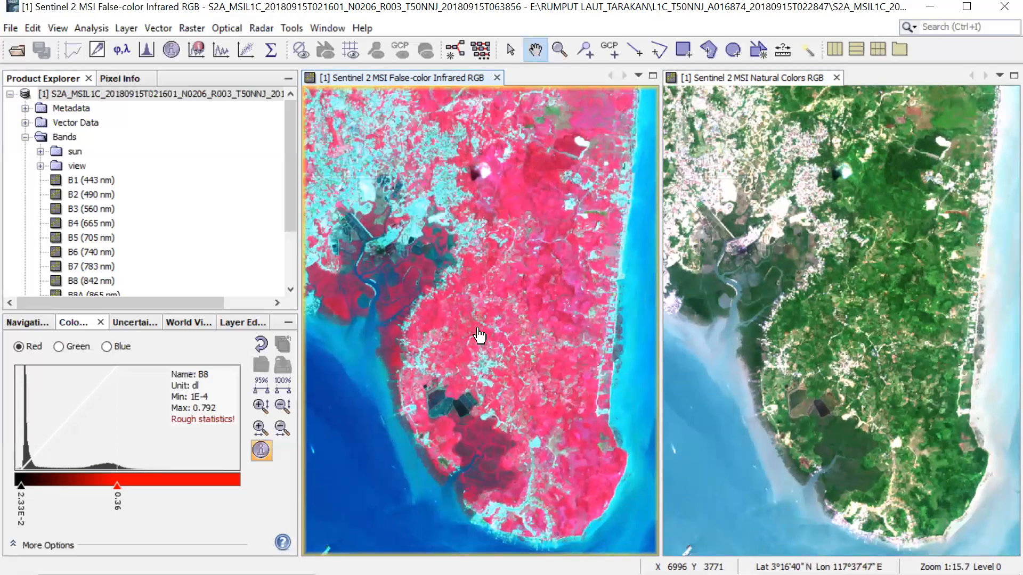
{"action": "scroll", "coordinate": [516, 295], "scroll_direction": "down", "scroll_amount": 2}
{"action": "left_click_drag", "start_coordinate": [505, 240], "coordinate": [487, 407]}
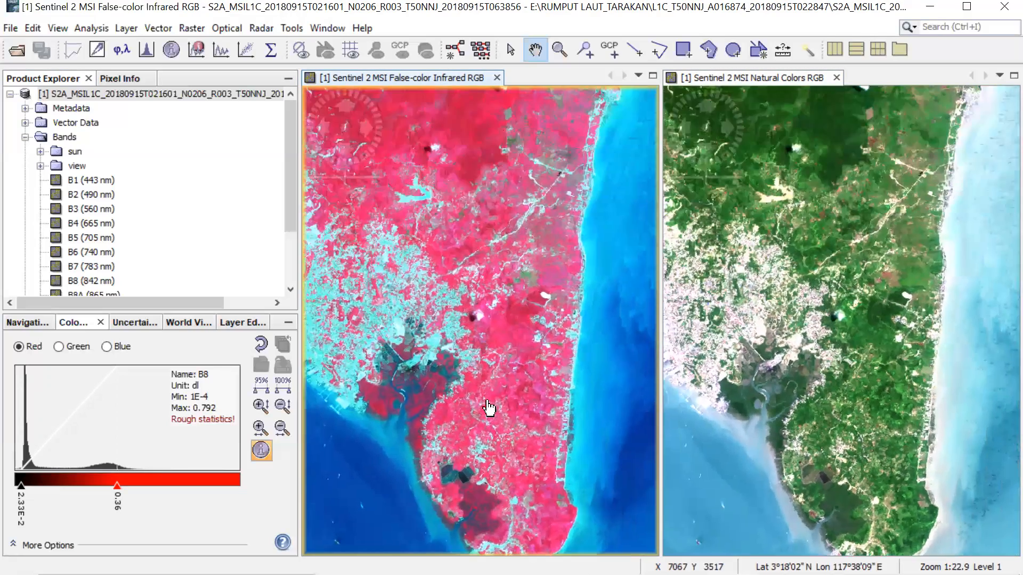
{"action": "left_click_drag", "start_coordinate": [549, 250], "coordinate": [531, 415]}
{"action": "mouse_move", "coordinate": [553, 303]}
{"action": "left_mouse_down"}
{"action": "mouse_move", "coordinate": [472, 337]}
{"action": "mouse_move", "coordinate": [560, 305]}
{"action": "left_mouse_up"}
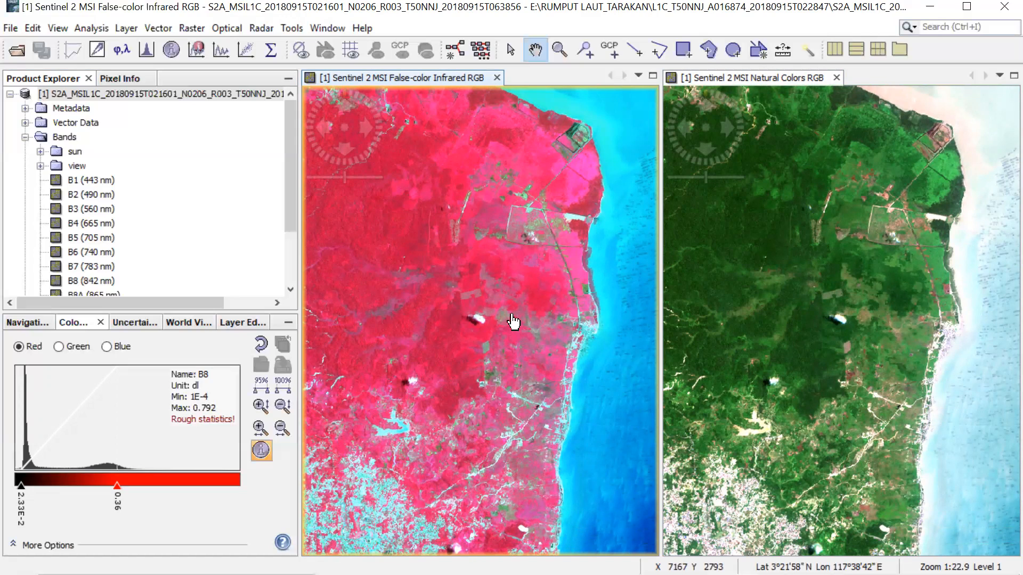
{"action": "left_click_drag", "start_coordinate": [544, 278], "coordinate": [414, 304]}
{"action": "left_click_drag", "start_coordinate": [500, 315], "coordinate": [557, 199]}
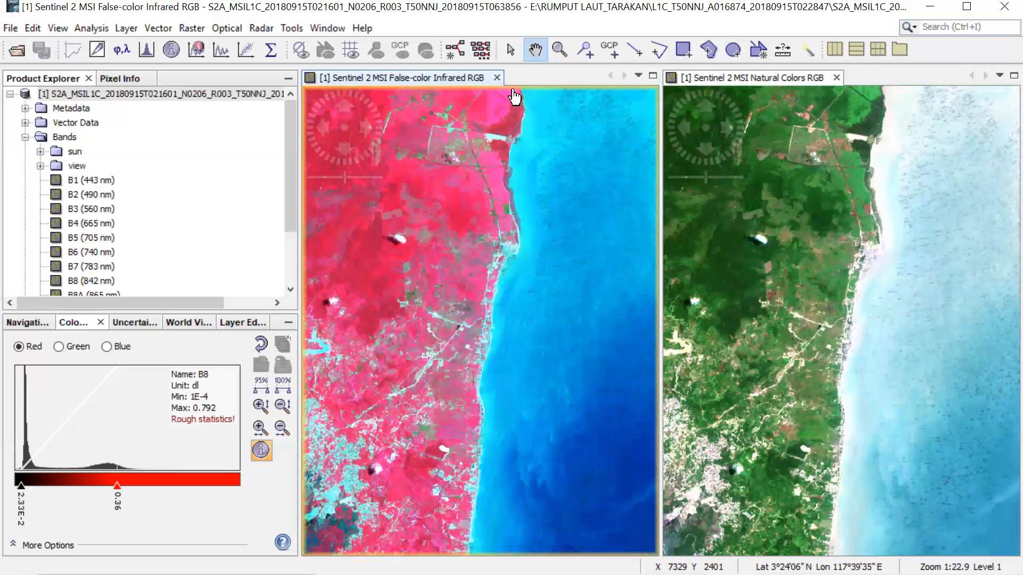
- Replace the False-color Infrared view with a new RGB image using the Sentinel 2 MSI Atmospheric penetration profile: red B12, green B11, blue B8A
{"action": "left_click", "coordinate": [497, 78]}
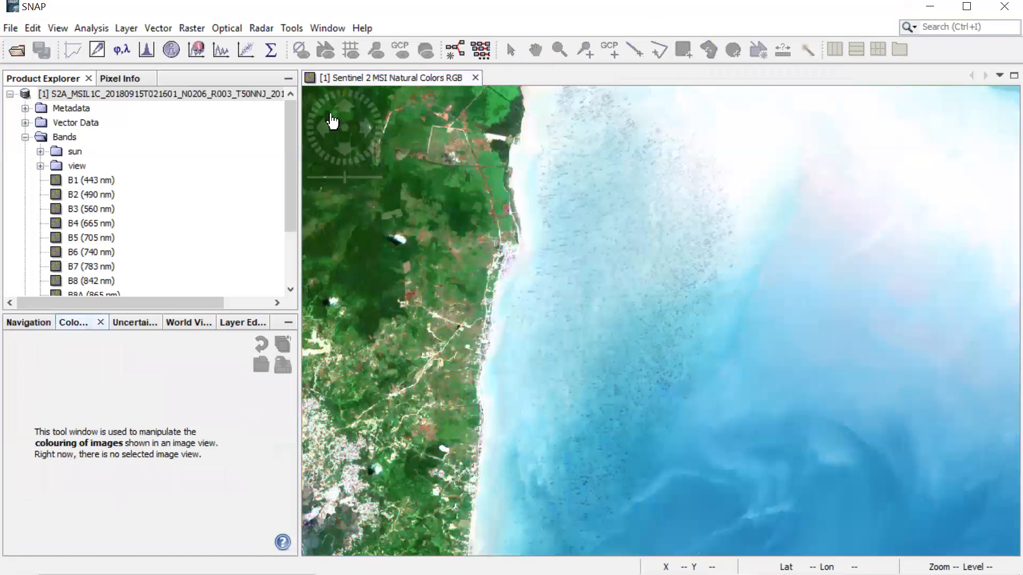
{"action": "right_click", "coordinate": [185, 94]}
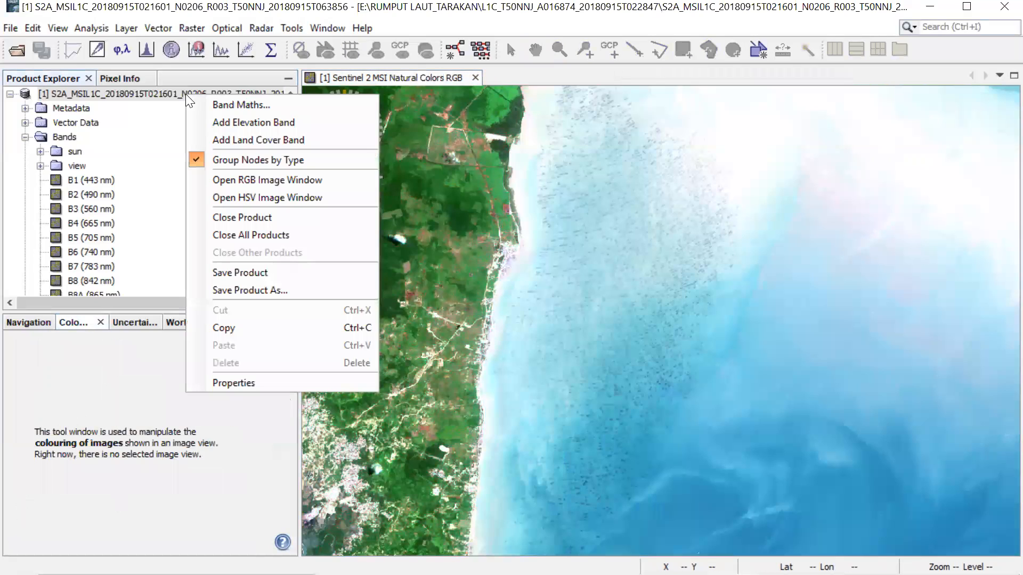
{"action": "left_click", "coordinate": [234, 178]}
{"action": "left_click", "coordinate": [588, 232]}
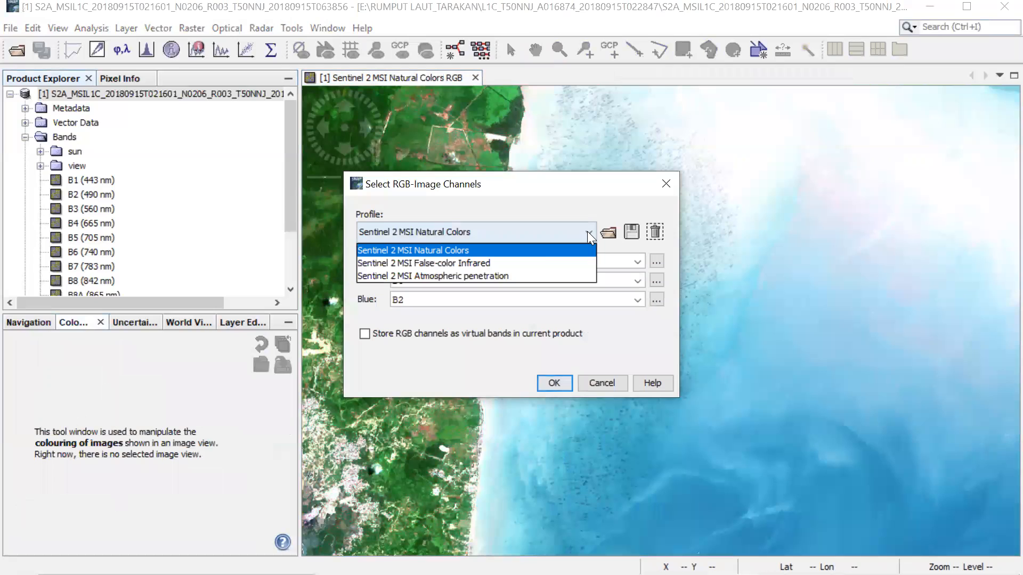
{"action": "left_click", "coordinate": [511, 276]}
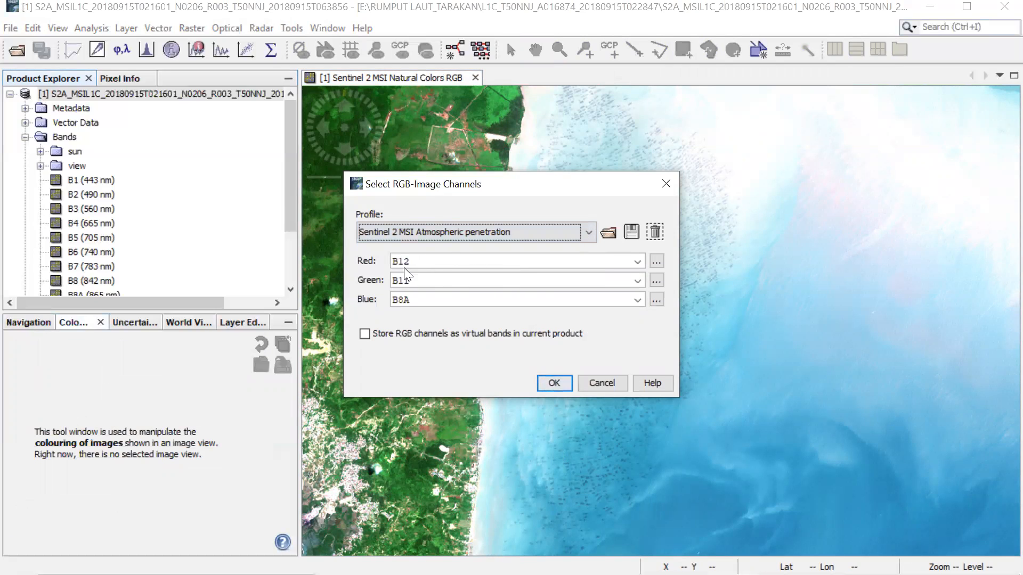
{"action": "left_click", "coordinate": [549, 382]}
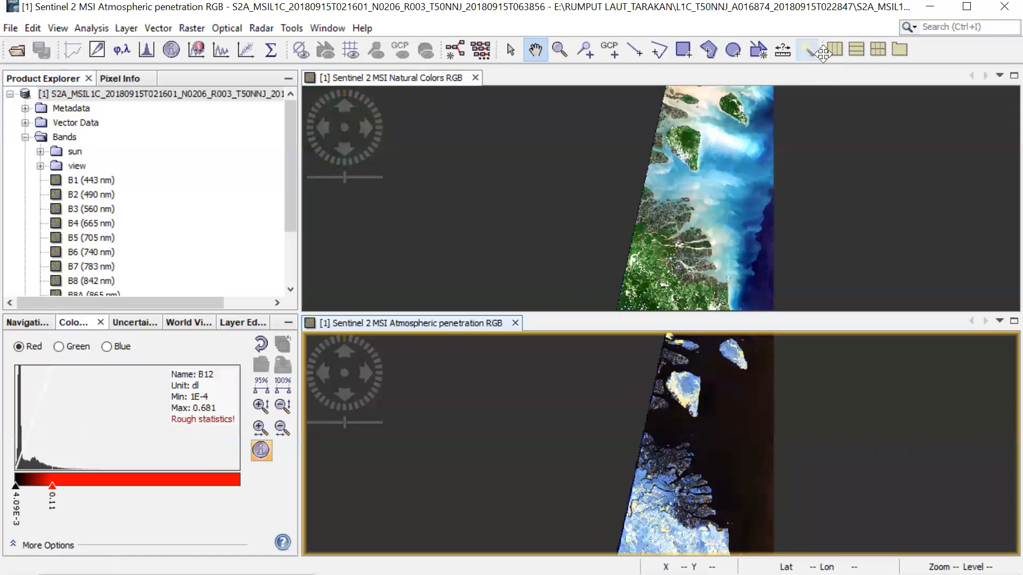
- Arrange the Atmospheric penetration and Natural Colors image views side by side, showing the scene in both
{"action": "left_click", "coordinate": [840, 49]}
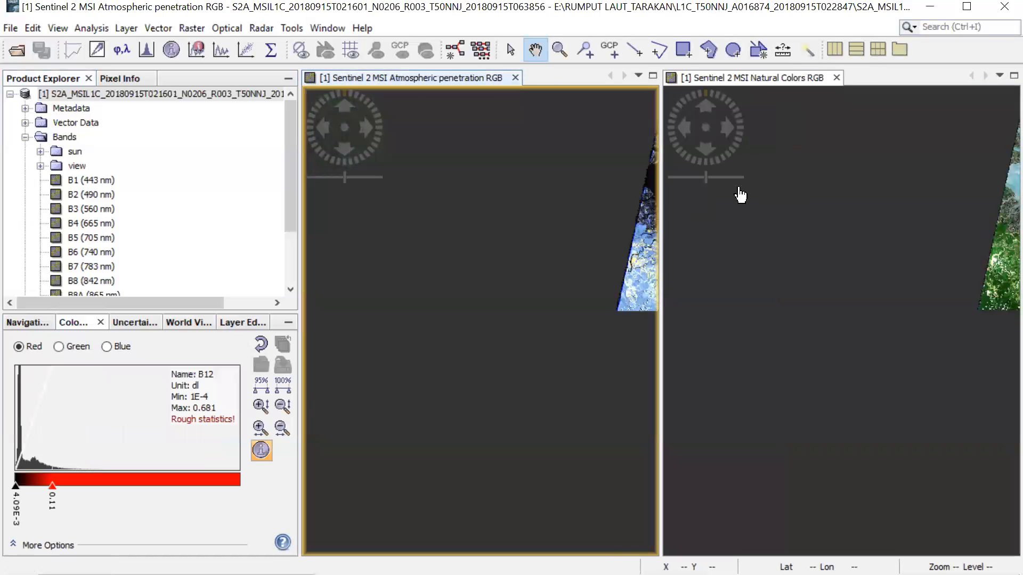
{"action": "left_click", "coordinate": [748, 242]}
{"action": "left_click_drag", "start_coordinate": [747, 243], "coordinate": [747, 254]}
{"action": "scroll", "coordinate": [826, 249], "scroll_direction": "down", "scroll_amount": 2}
{"action": "scroll", "coordinate": [827, 251], "scroll_direction": "up", "scroll_amount": 9}
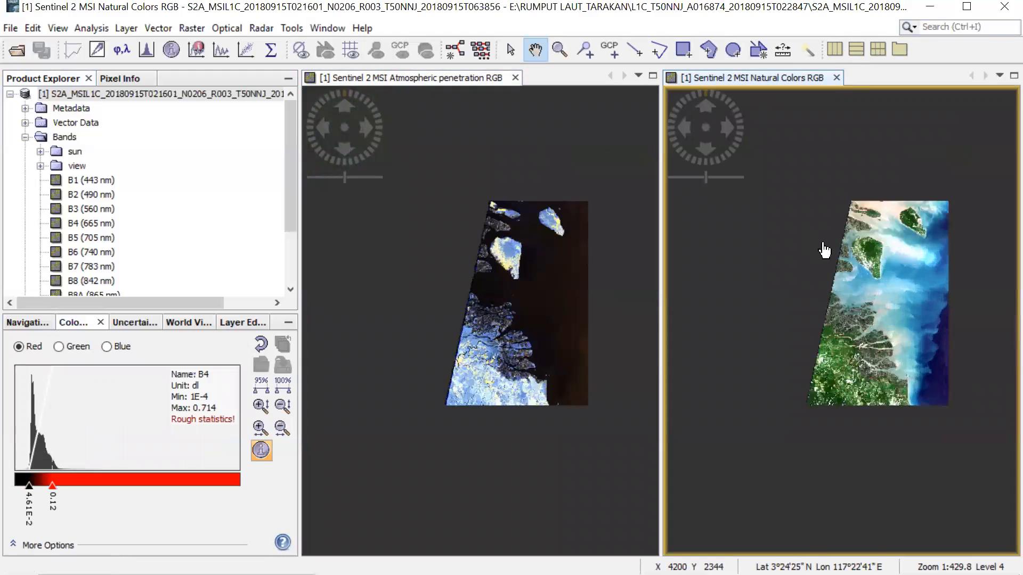
- Compare the large island's land cover and surrounding waters between the atmospheric-penetration and natural-colour images
{"action": "scroll", "coordinate": [826, 251], "scroll_direction": "up", "scroll_amount": 4}
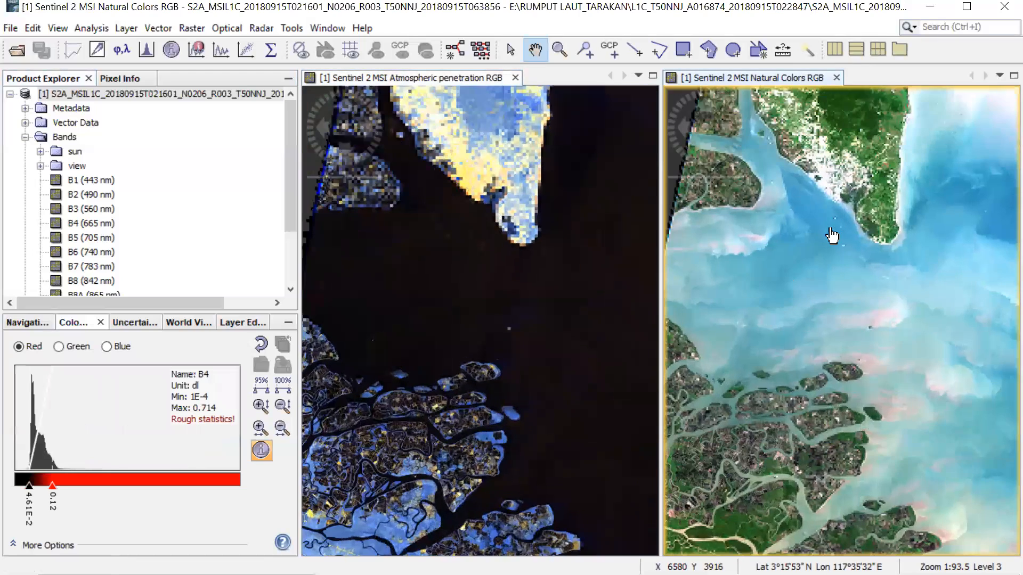
{"action": "scroll", "coordinate": [809, 200], "scroll_direction": "up", "scroll_amount": 4}
{"action": "left_click_drag", "start_coordinate": [811, 178], "coordinate": [823, 379]}
{"action": "left_click_drag", "start_coordinate": [829, 234], "coordinate": [771, 286]}
{"action": "scroll", "coordinate": [807, 318], "scroll_direction": "up", "scroll_amount": 1}
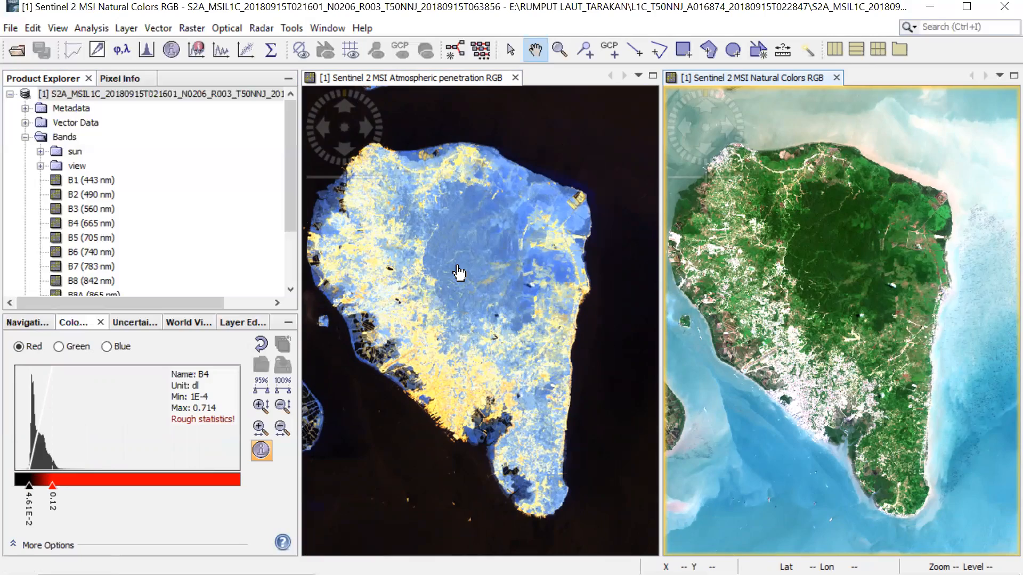
{"action": "scroll", "coordinate": [458, 272], "scroll_direction": "up", "scroll_amount": 3}
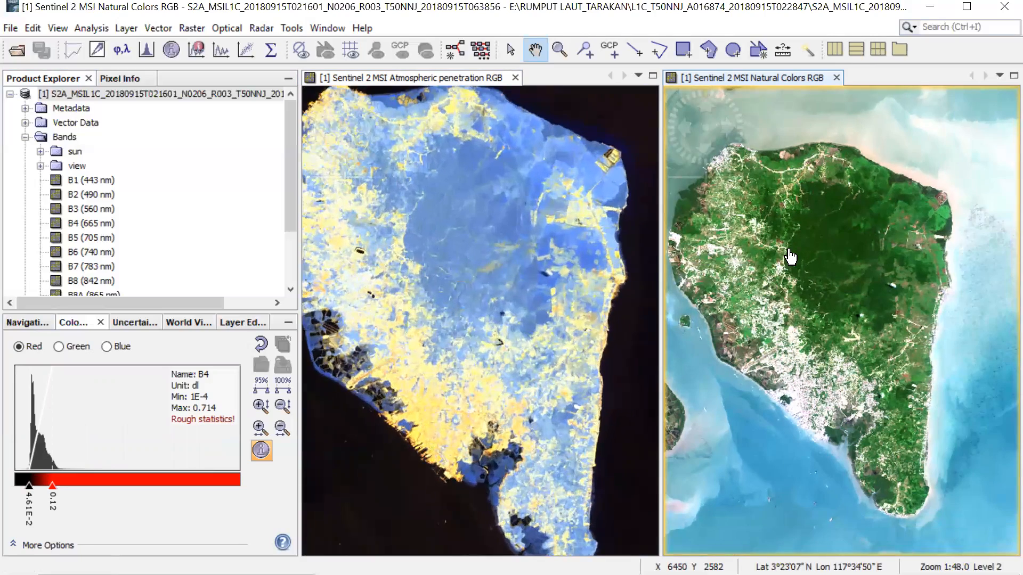
{"action": "scroll", "coordinate": [790, 257], "scroll_direction": "up", "scroll_amount": 3}
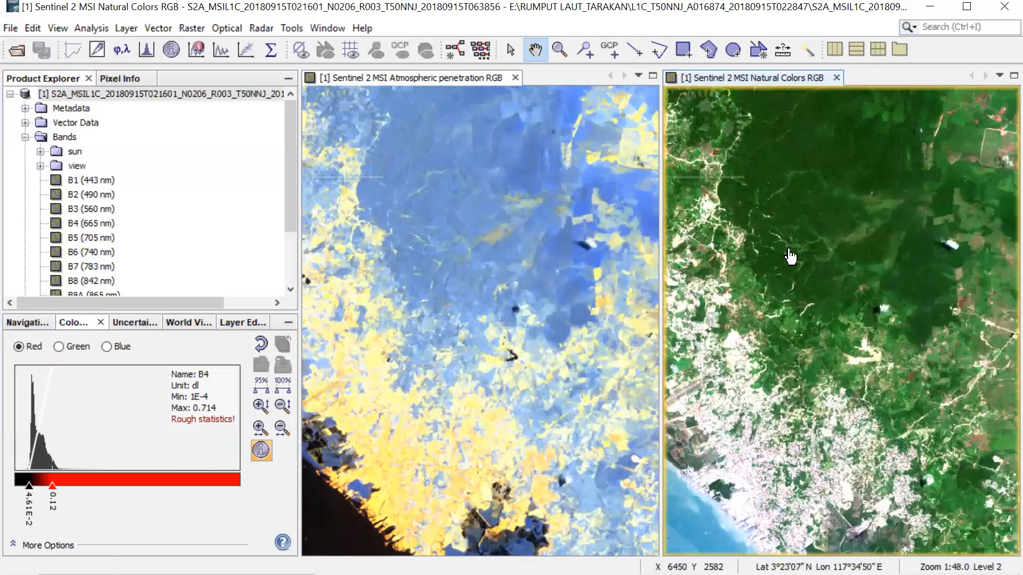
{"action": "scroll", "coordinate": [790, 257], "scroll_direction": "down", "scroll_amount": 2}
{"action": "scroll", "coordinate": [790, 257], "scroll_direction": "up", "scroll_amount": 1}
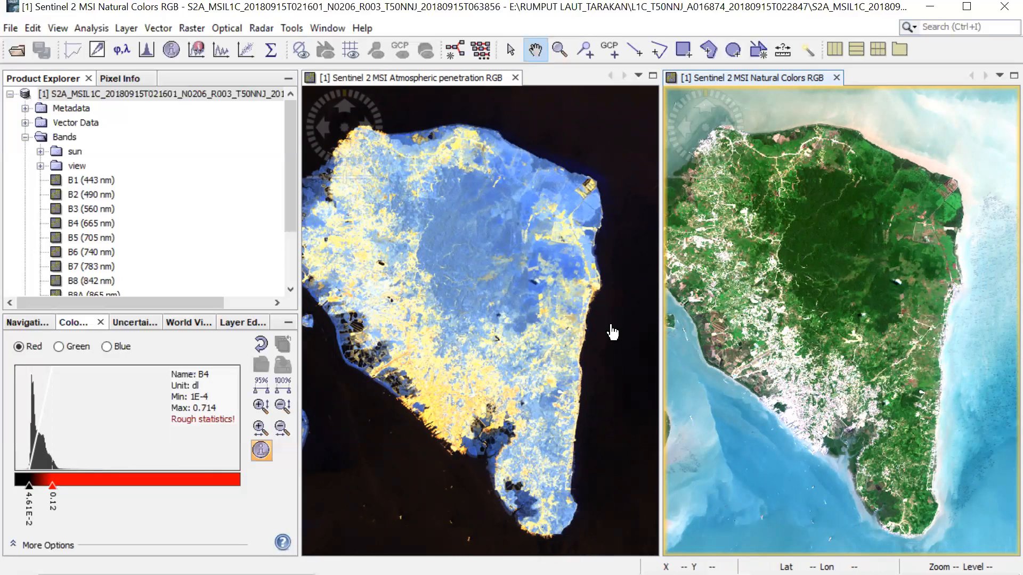
{"action": "scroll", "coordinate": [807, 299], "scroll_direction": "up", "scroll_amount": 3}
{"action": "scroll", "coordinate": [793, 298], "scroll_direction": "down", "scroll_amount": 7}
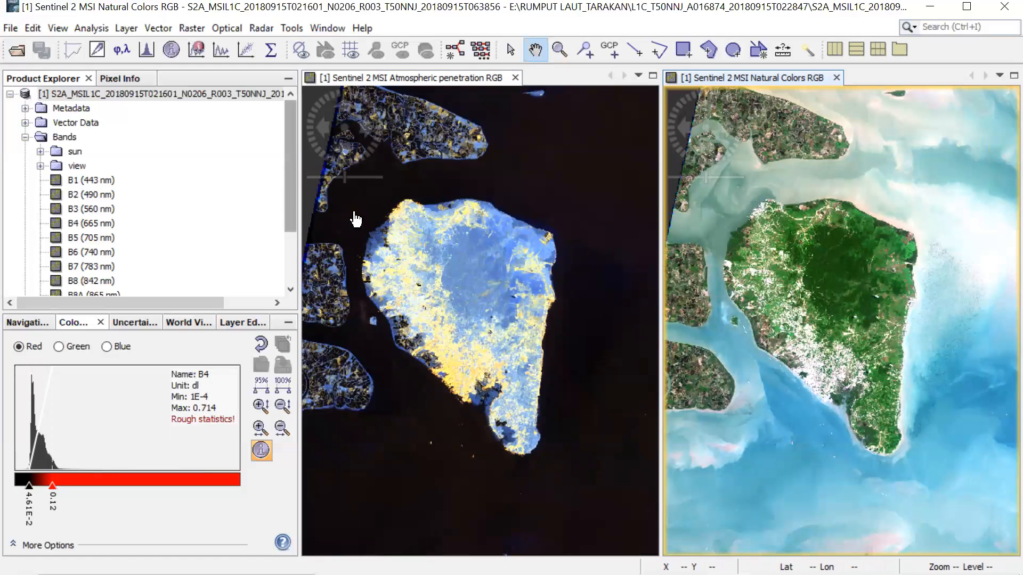
- Close the Atmospheric penetration RGB view and keep only the Natural Colors view open
{"action": "scroll", "coordinate": [426, 287], "scroll_direction": "down", "scroll_amount": 2}
{"action": "scroll", "coordinate": [427, 287], "scroll_direction": "down", "scroll_amount": 2}
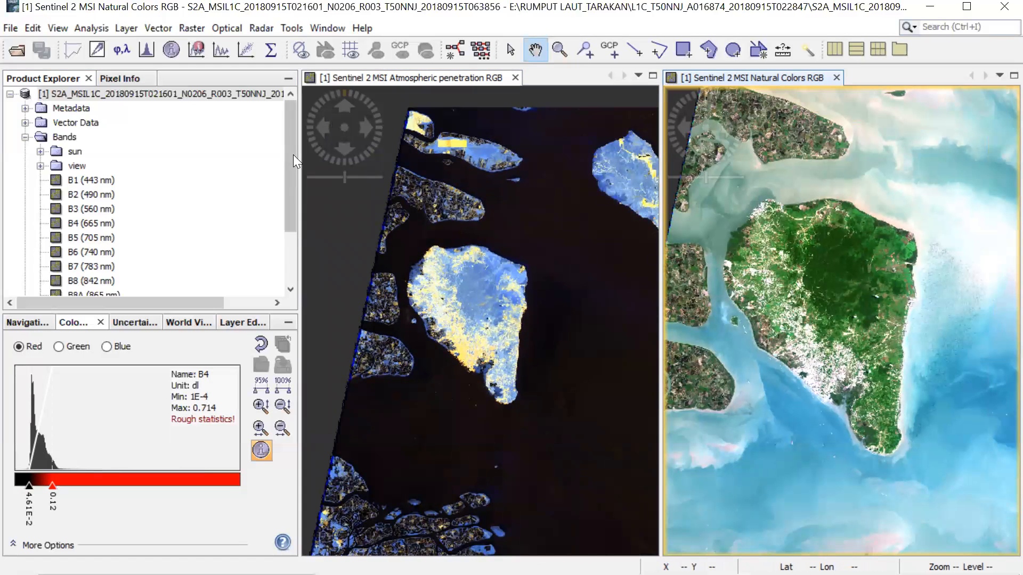
{"action": "mouse_move", "coordinate": [288, 145]}
{"action": "left_mouse_down"}
{"action": "mouse_move", "coordinate": [287, 198]}
{"action": "mouse_move", "coordinate": [288, 132]}
{"action": "left_mouse_up"}
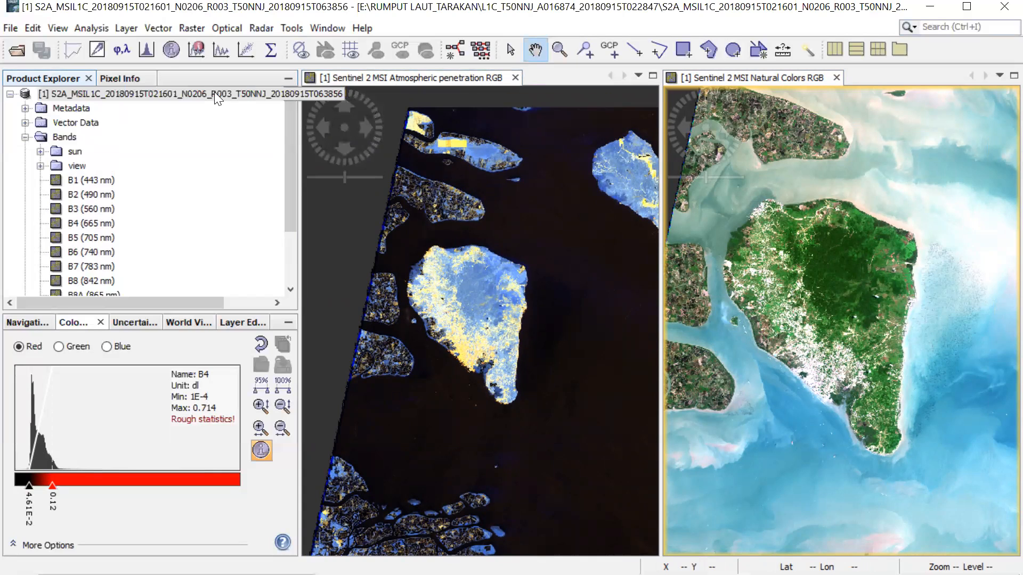
{"action": "left_click", "coordinate": [515, 77]}
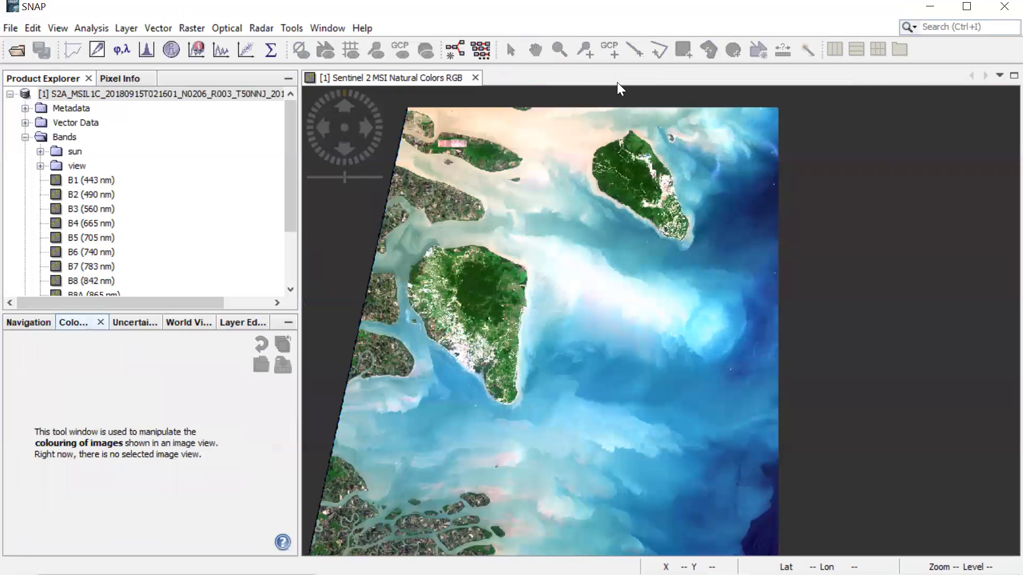
- Close the Natural Colors RGB view and collapse the Level-1C product's tree
{"action": "left_click", "coordinate": [475, 78]}
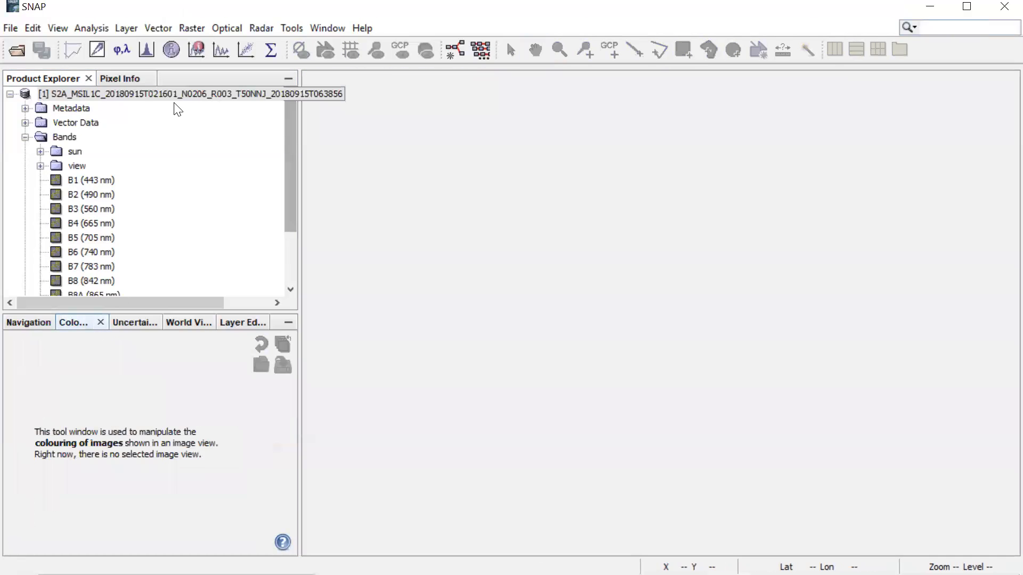
{"action": "left_click", "coordinate": [10, 93]}
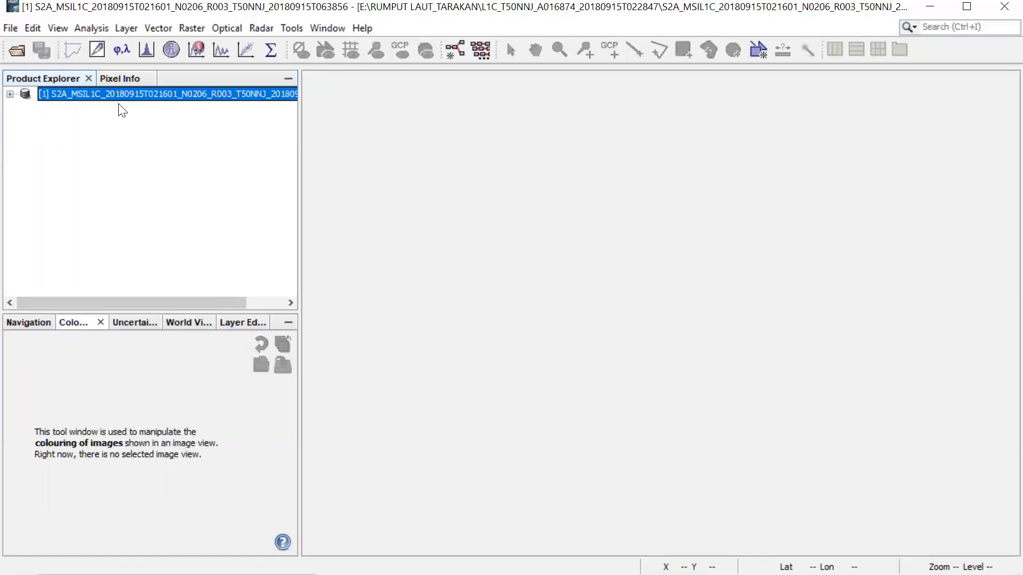
- Start Resampling on the Level-1C product and set B2 as the reference band for the target size
{"action": "left_click", "coordinate": [188, 28]}
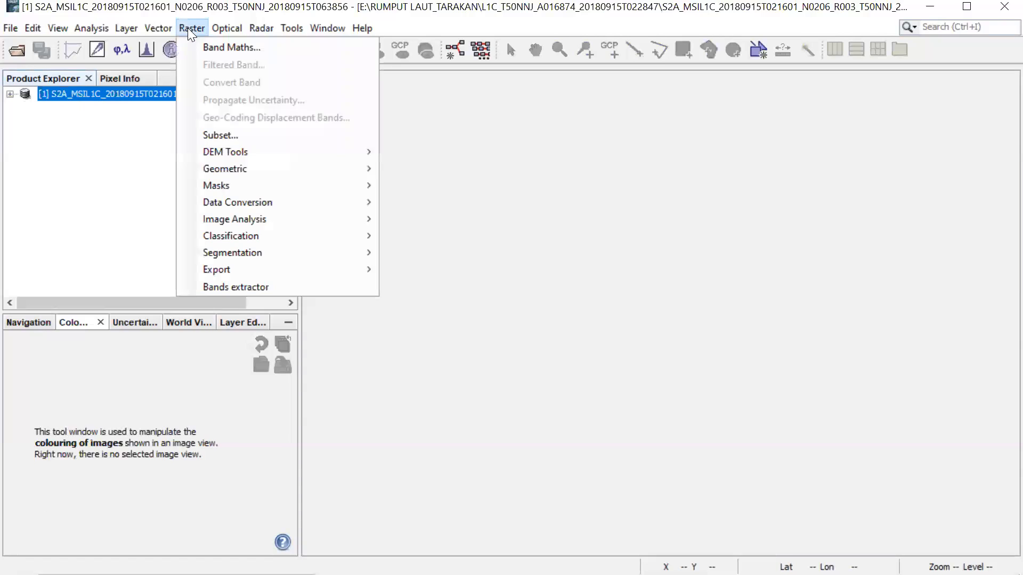
{"action": "mouse_move", "coordinate": [235, 169]}
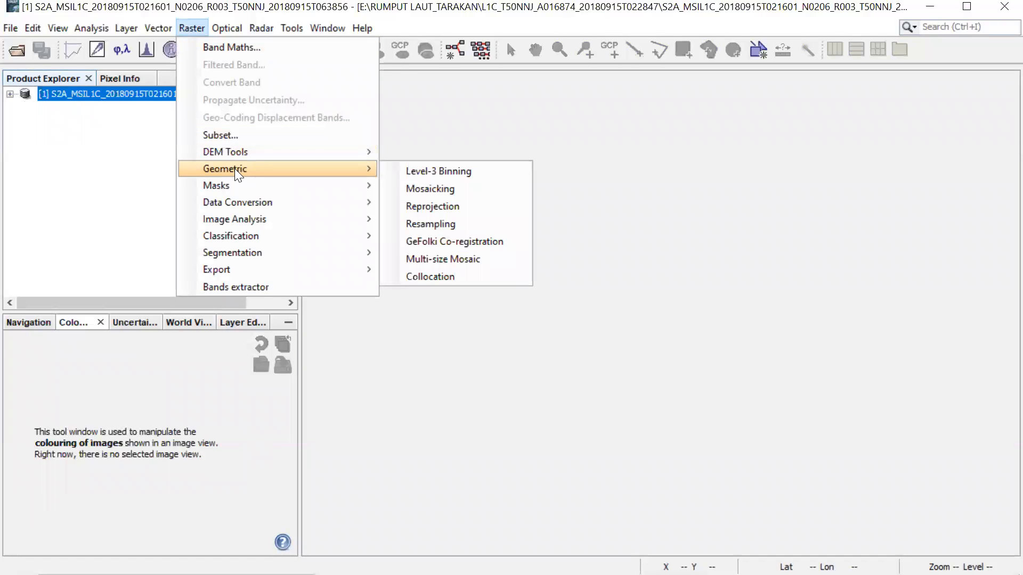
{"action": "left_click", "coordinate": [431, 225]}
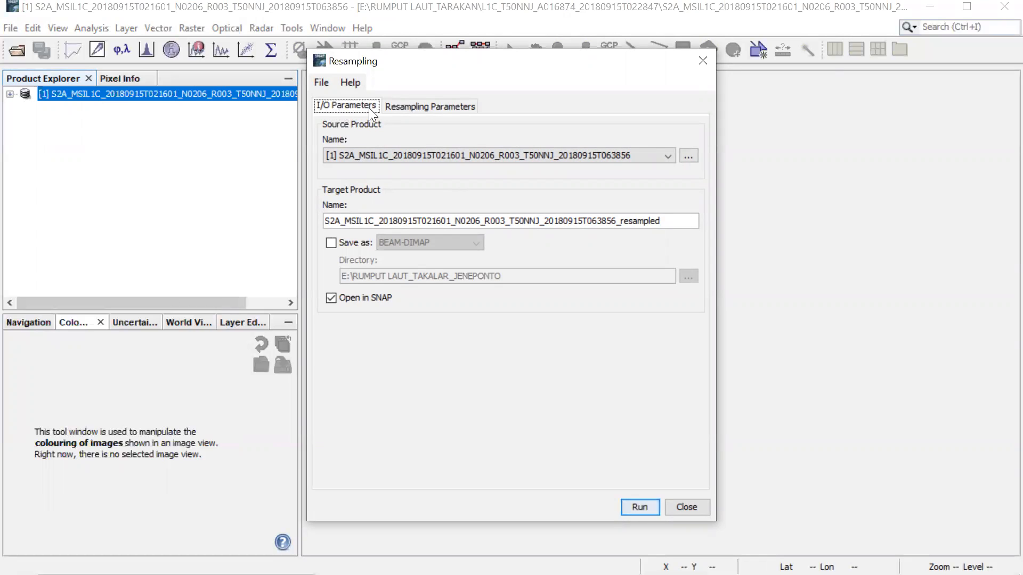
{"action": "left_click", "coordinate": [421, 106]}
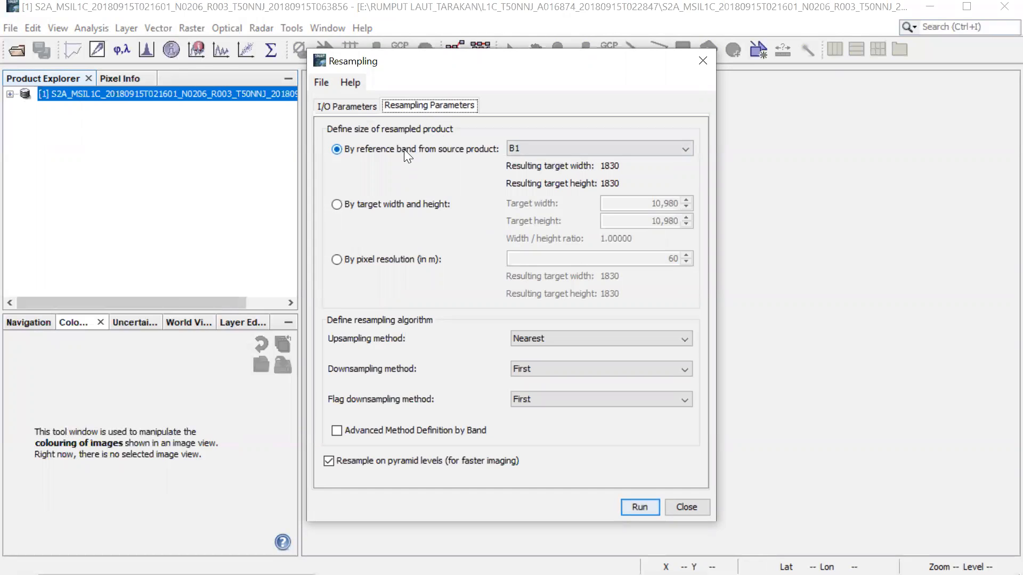
{"action": "left_click", "coordinate": [683, 148]}
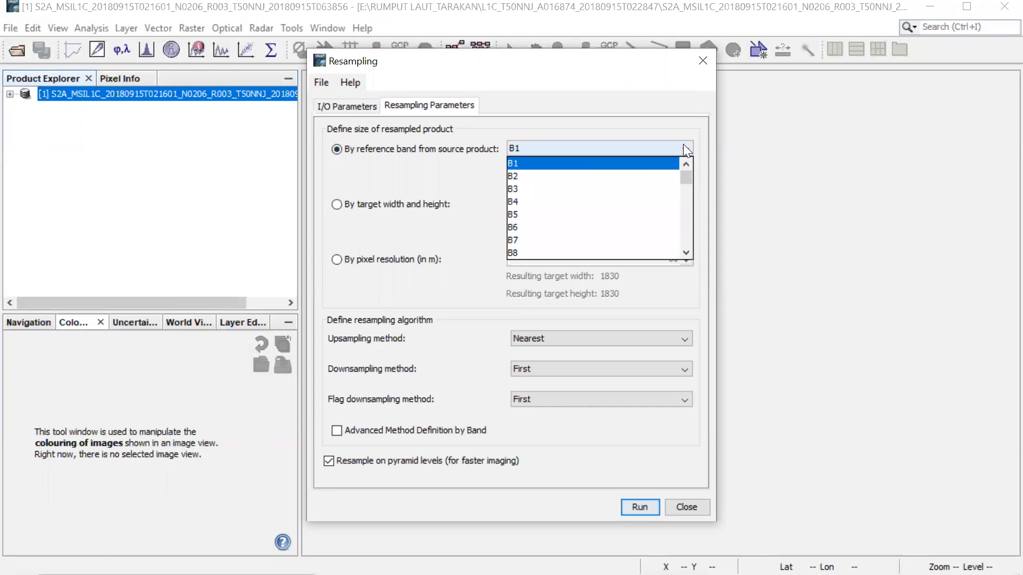
{"action": "left_click", "coordinate": [574, 175]}
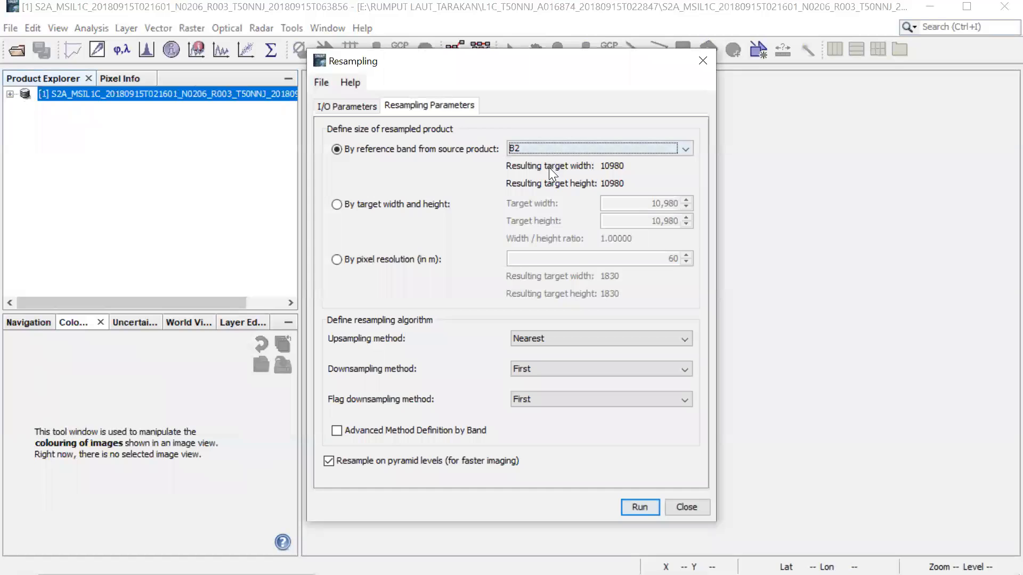
- Compare the resulting target sizes by switching the reference band to B1 and back to B2
{"action": "left_click", "coordinate": [682, 147]}
{"action": "left_click", "coordinate": [605, 162]}
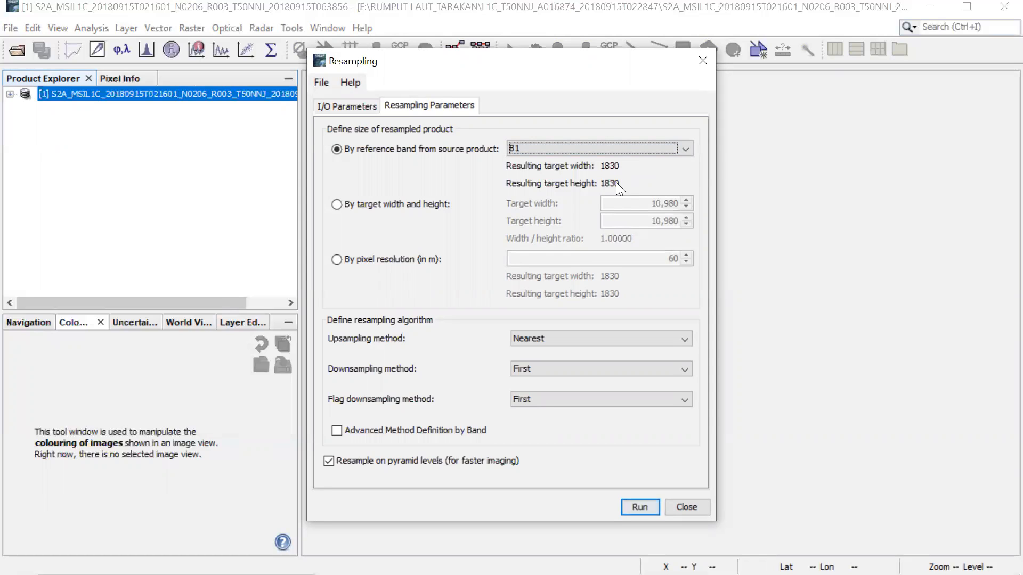
{"action": "left_click", "coordinate": [686, 149]}
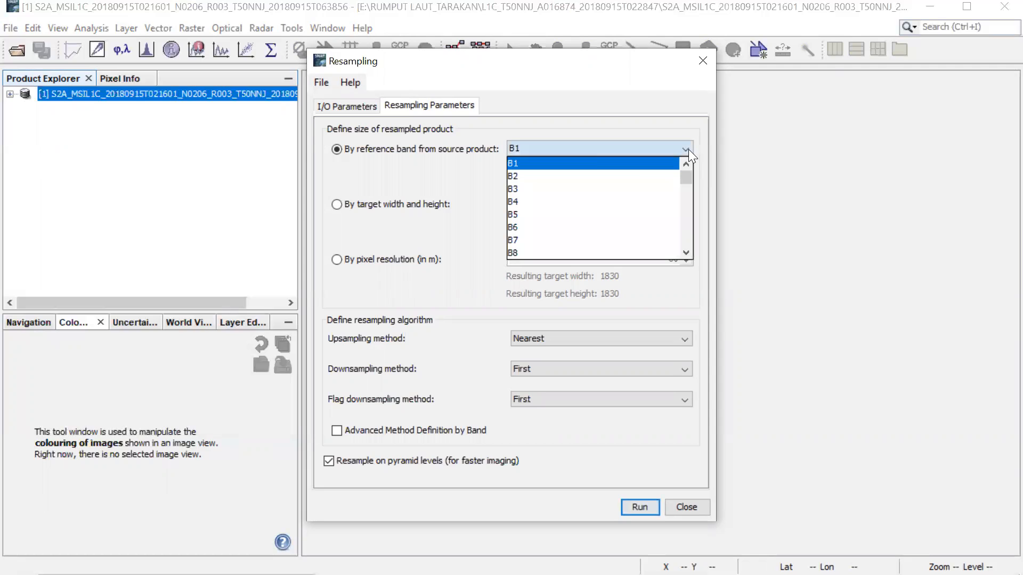
{"action": "left_click", "coordinate": [581, 175]}
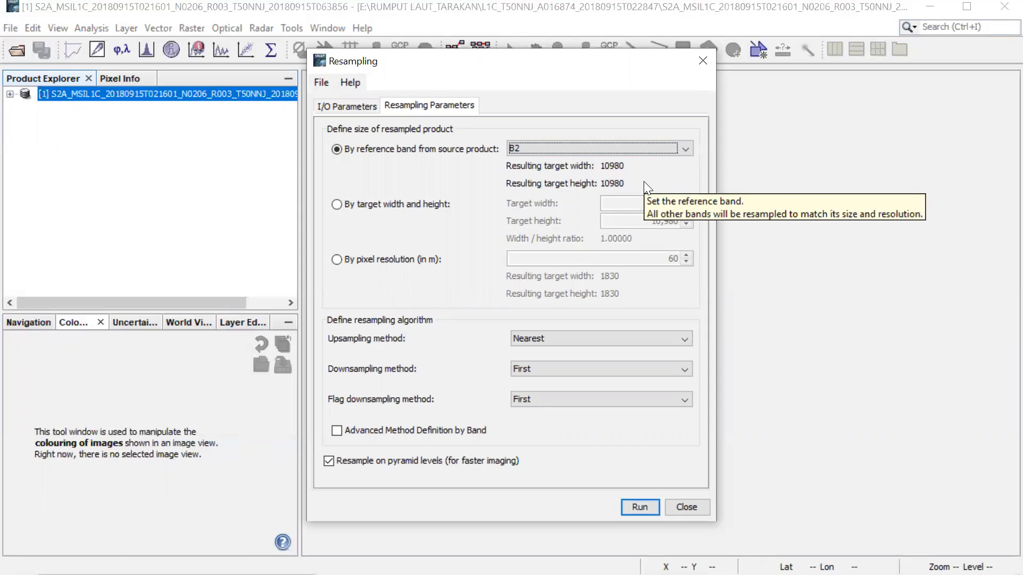
- Run the resampling and close the Resampling dialog
{"action": "left_click", "coordinate": [639, 506]}
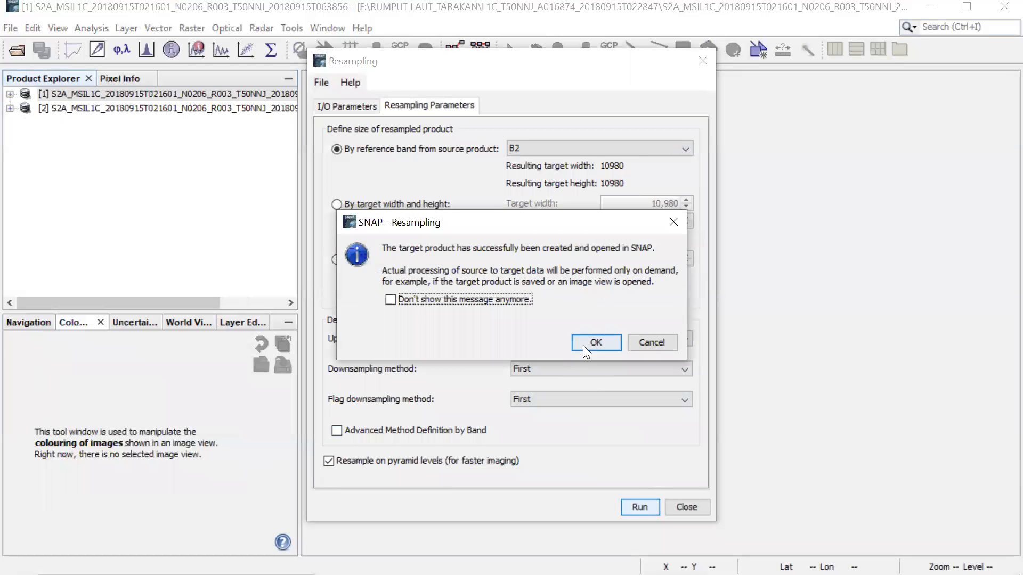
{"action": "left_click", "coordinate": [591, 342]}
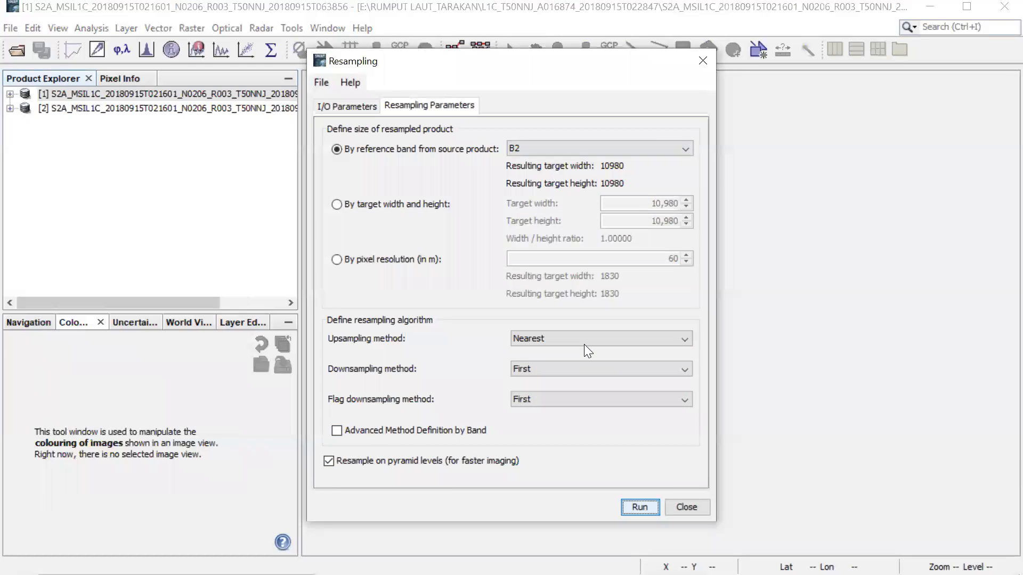
{"action": "left_click", "coordinate": [702, 60]}
- Check the full name of the resampled product in the product list by temporarily widening it
{"action": "left_click_drag", "start_coordinate": [299, 132], "coordinate": [563, 128]}
{"action": "left_click", "coordinate": [368, 112]}
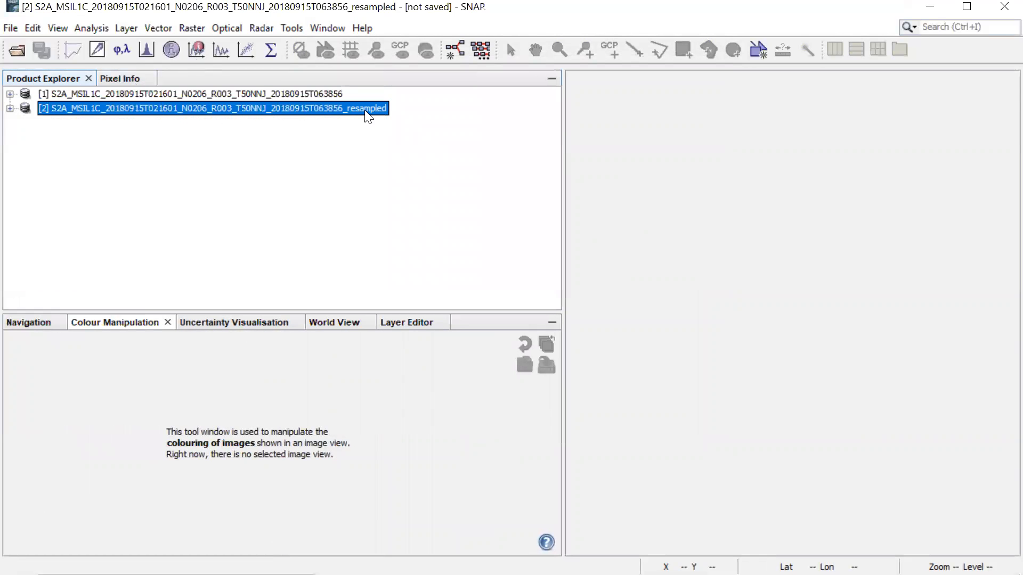
{"action": "left_click_drag", "start_coordinate": [562, 144], "coordinate": [176, 141]}
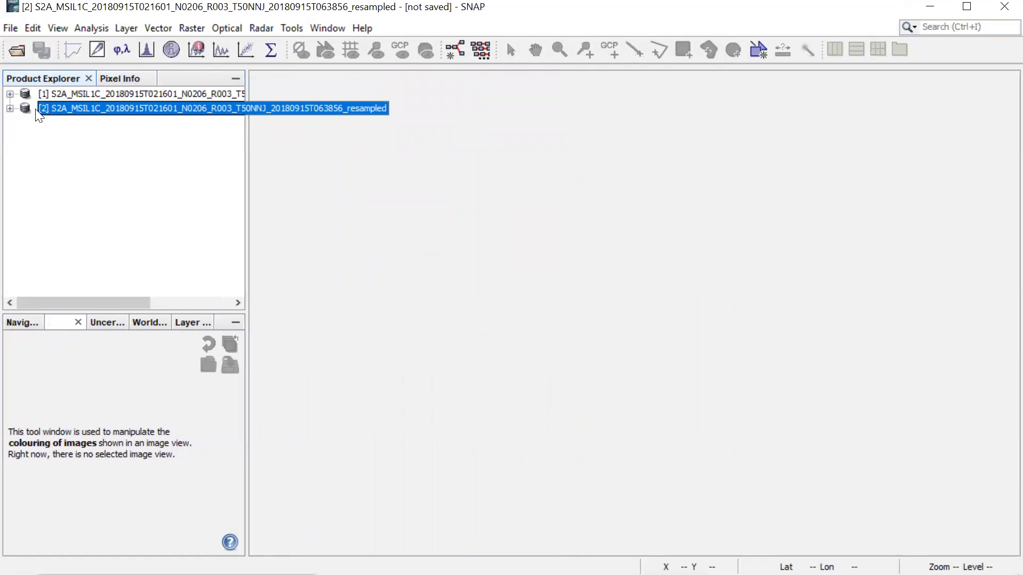
- Expand the resampled product to show its Metadata, Vector Data, Bands and Masks groups
{"action": "left_click", "coordinate": [10, 108]}
{"action": "left_click", "coordinate": [51, 153]}
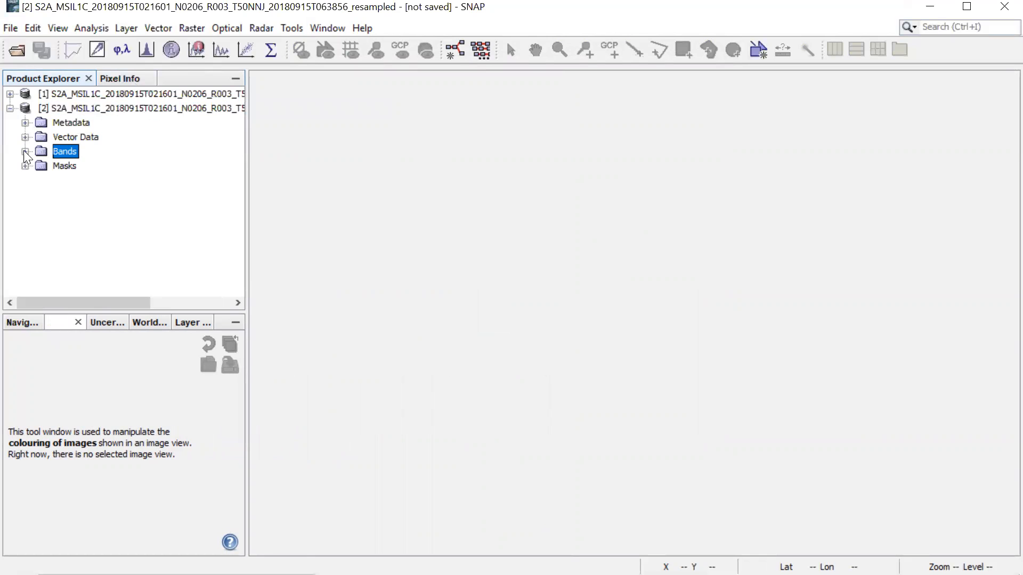
{"action": "left_click", "coordinate": [25, 152]}
{"action": "left_click", "coordinate": [25, 94]}
- Open an RGB image of the resampled product with the Sentinel 2 MSI Natural with Atmospherical Removal profile: red B12, green B8, blue B3
{"action": "right_click", "coordinate": [116, 108]}
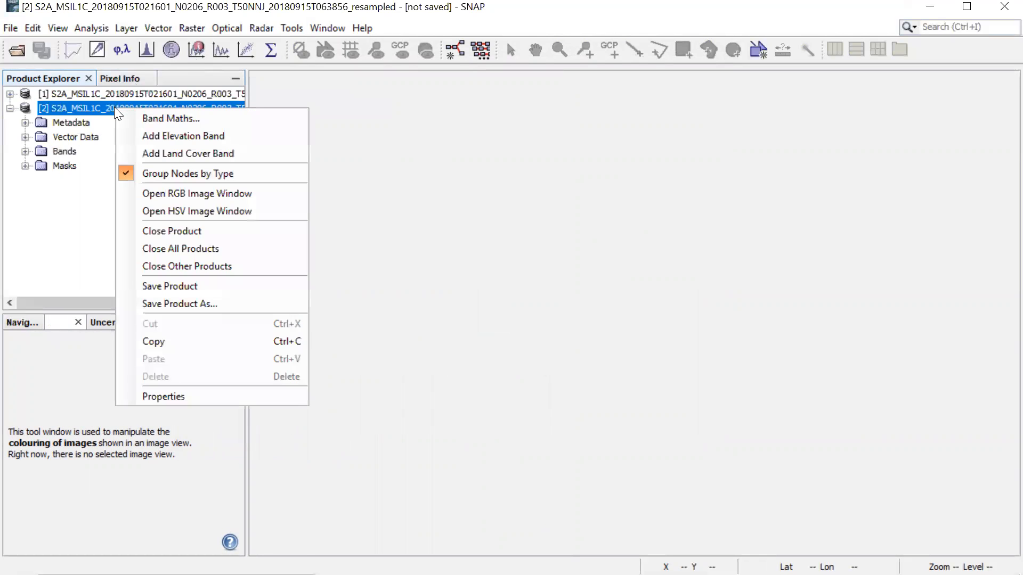
{"action": "left_click", "coordinate": [179, 196]}
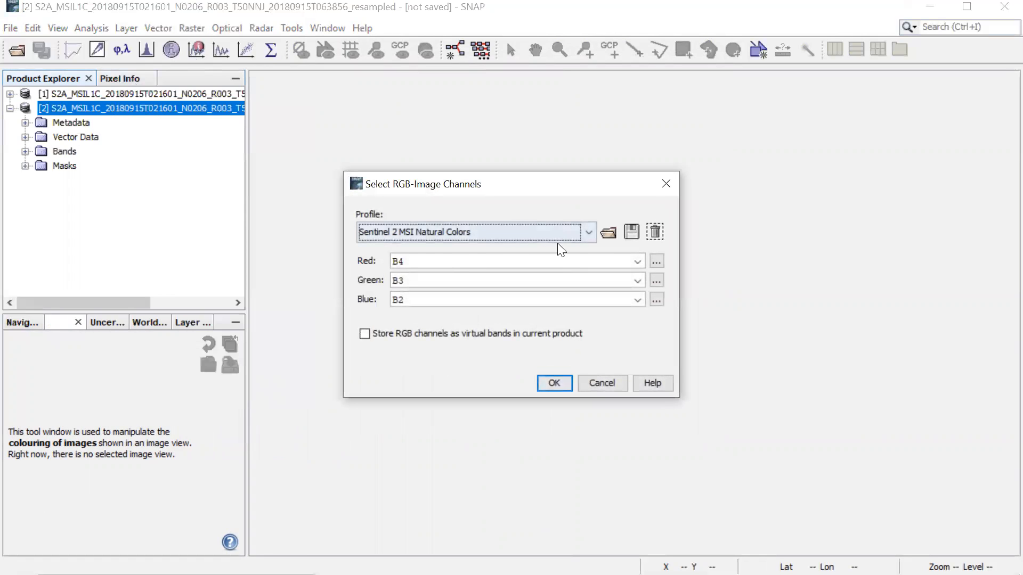
{"action": "left_click", "coordinate": [588, 233]}
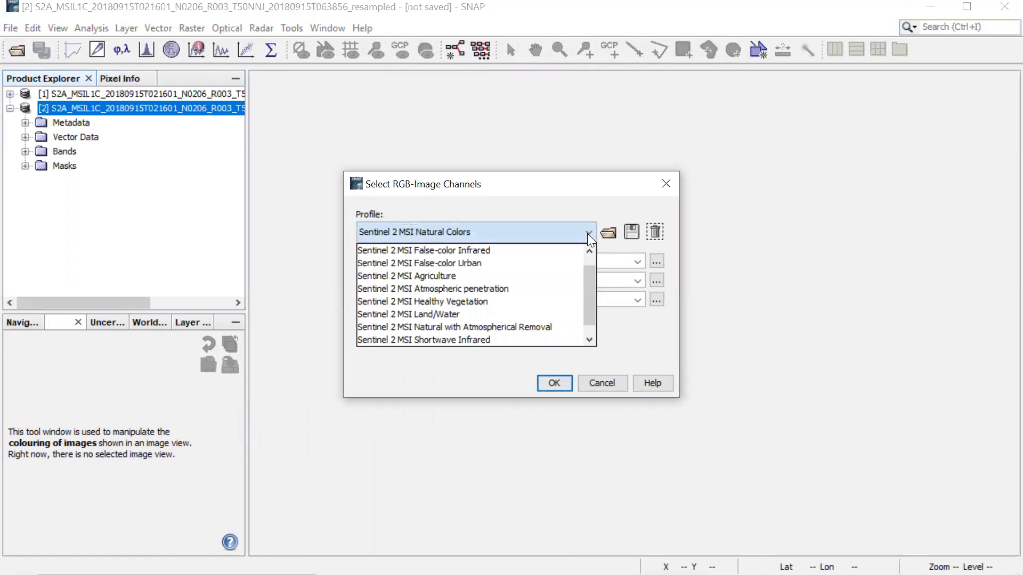
{"action": "mouse_move", "coordinate": [590, 274]}
{"action": "left_mouse_down"}
{"action": "mouse_move", "coordinate": [588, 259]}
{"action": "mouse_move", "coordinate": [591, 294]}
{"action": "left_mouse_up"}
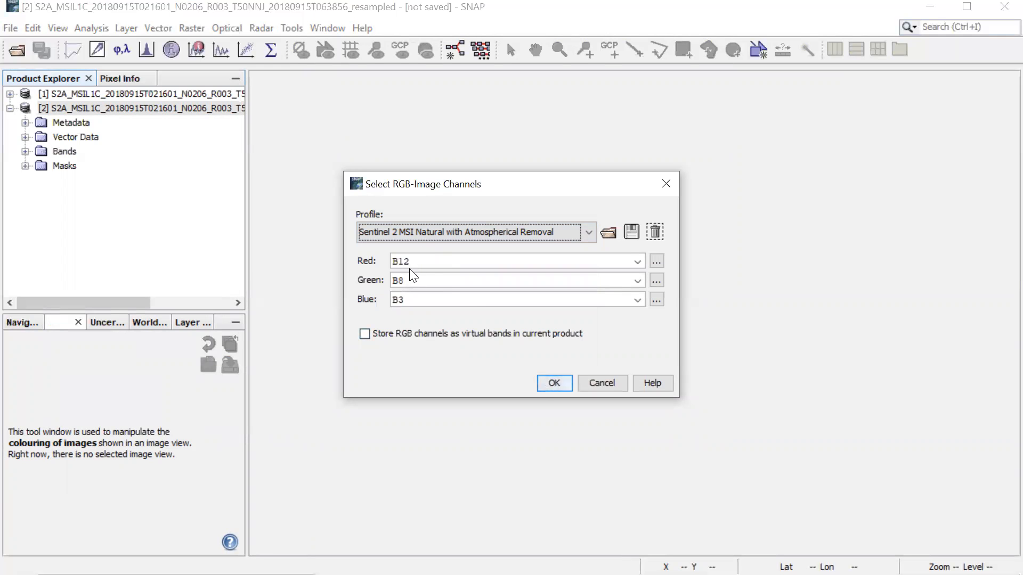
{"action": "left_click", "coordinate": [554, 384]}
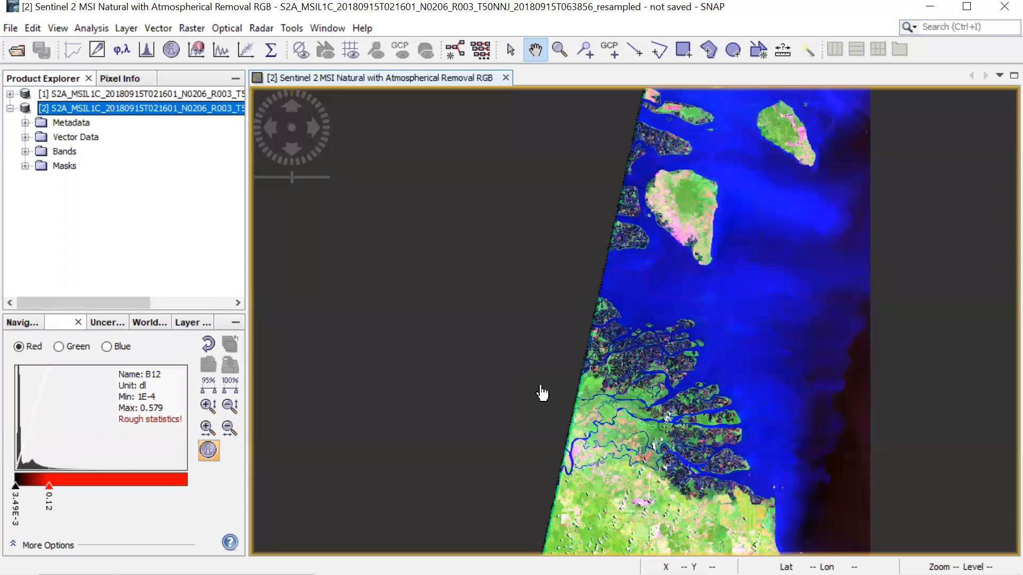
- Examine the large island as a whole in the atmospherical-removal composite, from built-up areas to the central vegetation
{"action": "left_click", "coordinate": [542, 394]}
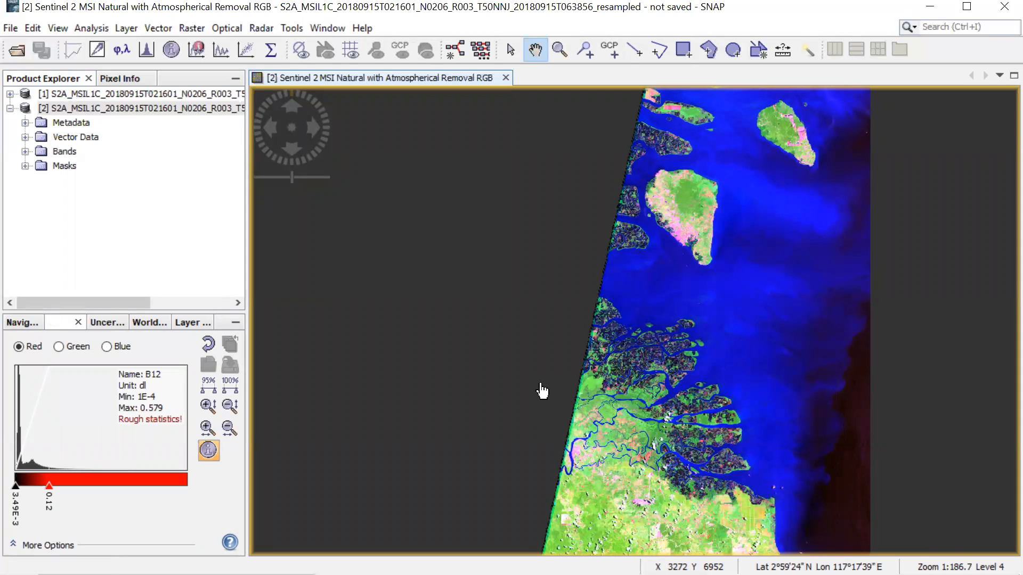
{"action": "scroll", "coordinate": [682, 224], "scroll_direction": "up", "scroll_amount": 5}
{"action": "scroll", "coordinate": [682, 221], "scroll_direction": "up", "scroll_amount": 2}
{"action": "left_click_drag", "start_coordinate": [681, 213], "coordinate": [546, 418]}
{"action": "left_click_drag", "start_coordinate": [664, 231], "coordinate": [595, 396]}
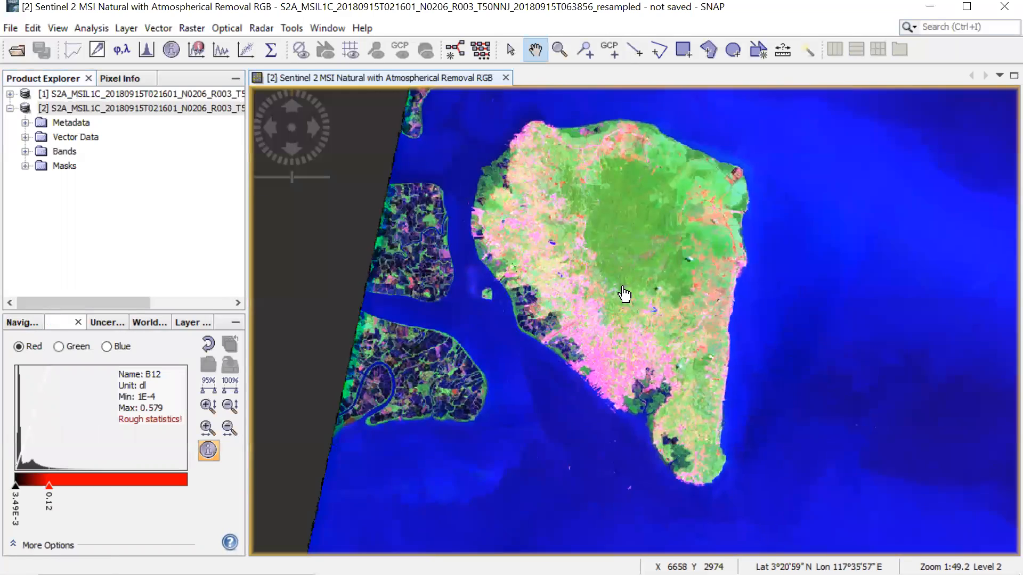
{"action": "scroll", "coordinate": [623, 293], "scroll_direction": "up", "scroll_amount": 5}
{"action": "scroll", "coordinate": [623, 293], "scroll_direction": "down", "scroll_amount": 3}
{"action": "left_click_drag", "start_coordinate": [607, 253], "coordinate": [537, 313]}
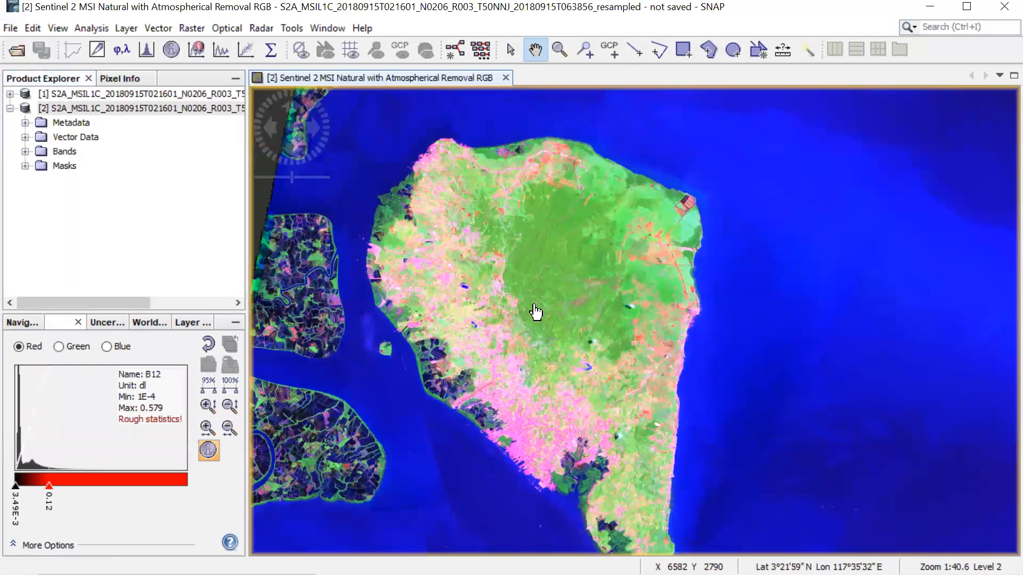
{"action": "scroll", "coordinate": [537, 296], "scroll_direction": "up", "scroll_amount": 3}
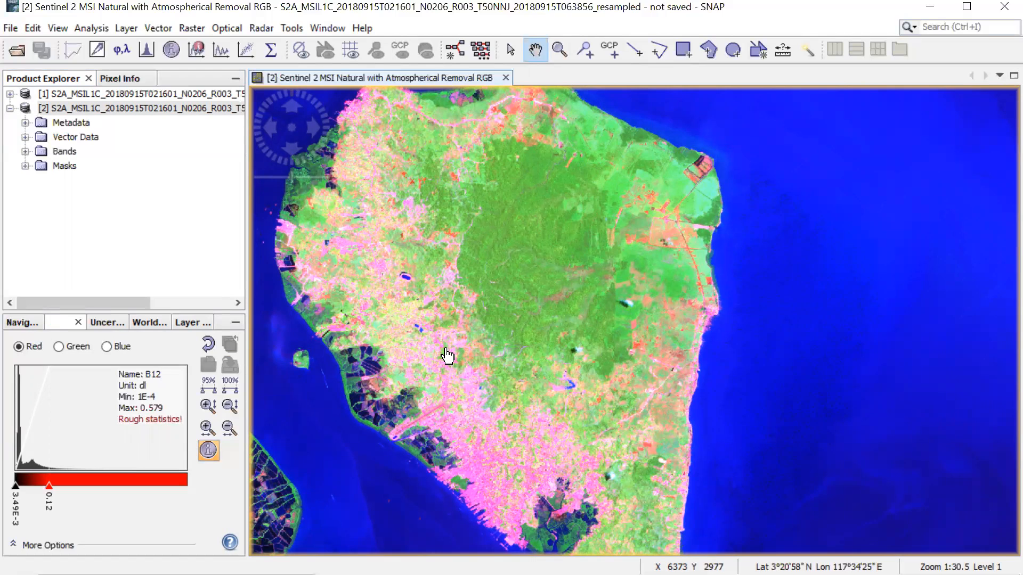
- Inspect the island's settlements, central forest and northern coast at close range in the atmospherical-removal composite
{"action": "scroll", "coordinate": [448, 353], "scroll_direction": "up", "scroll_amount": 5}
{"action": "left_click_drag", "start_coordinate": [425, 381], "coordinate": [537, 278]}
{"action": "scroll", "coordinate": [449, 395], "scroll_direction": "up", "scroll_amount": 4}
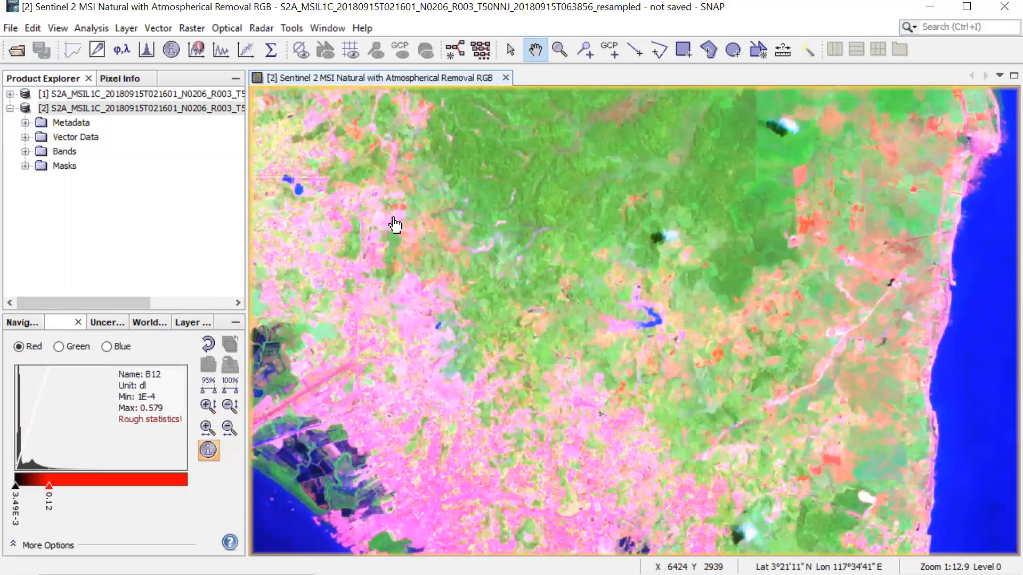
{"action": "left_click_drag", "start_coordinate": [392, 222], "coordinate": [451, 478]}
{"action": "left_click_drag", "start_coordinate": [629, 181], "coordinate": [562, 342]}
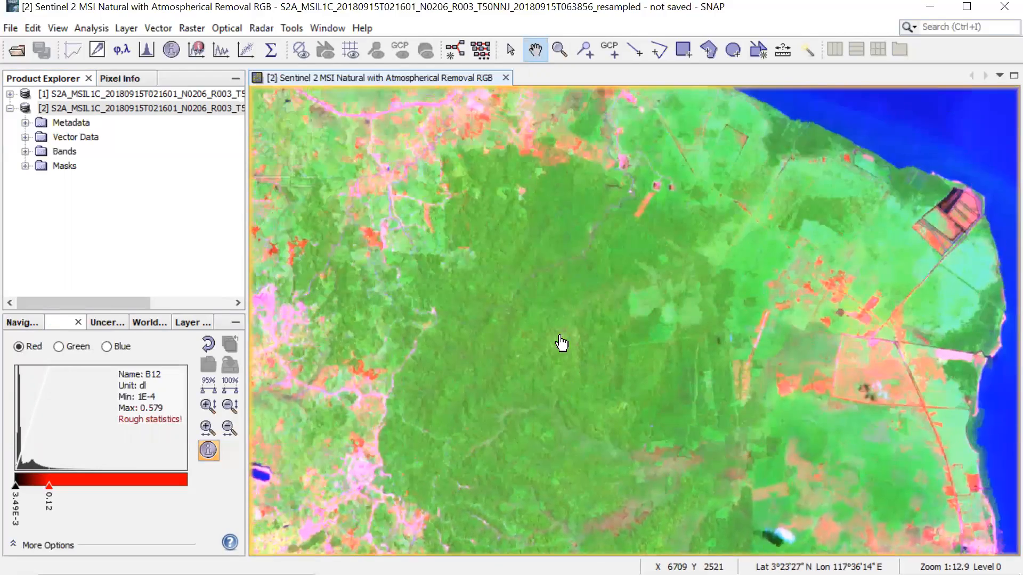
{"action": "scroll", "coordinate": [562, 284], "scroll_direction": "up", "scroll_amount": 5}
{"action": "scroll", "coordinate": [525, 314], "scroll_direction": "down", "scroll_amount": 9}
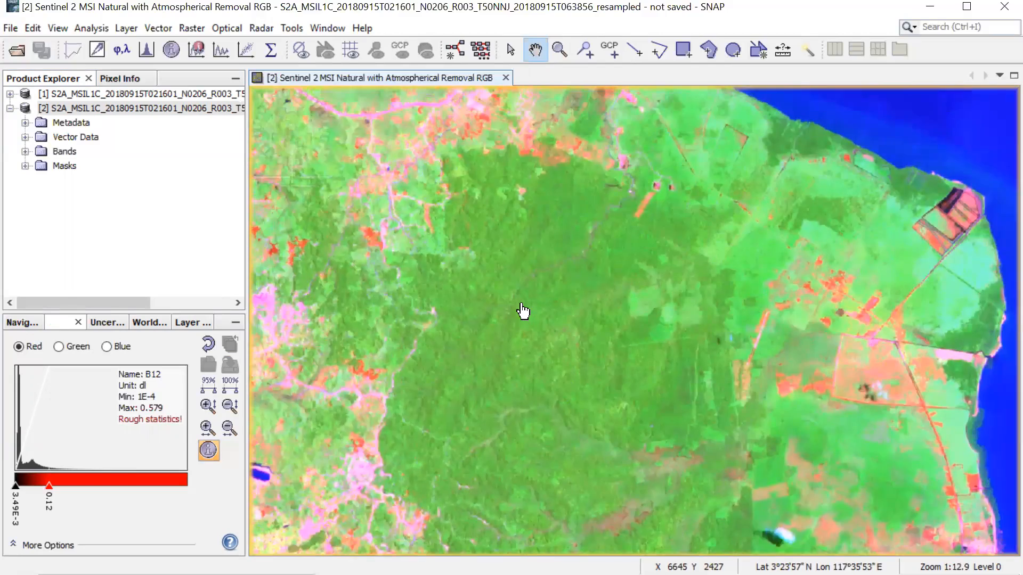
{"action": "left_click_drag", "start_coordinate": [362, 261], "coordinate": [516, 330]}
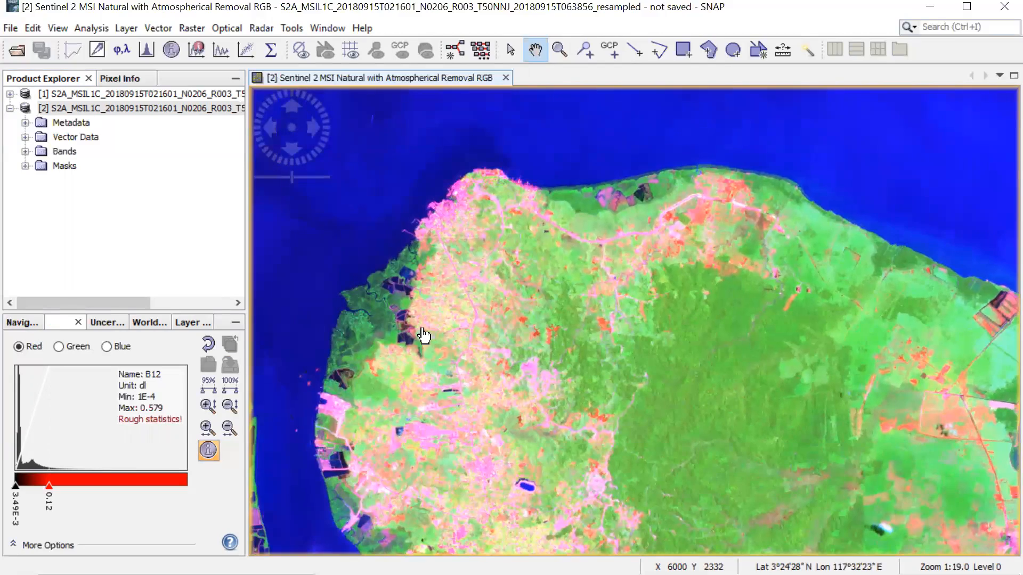
- Inspect the waters off the island's east coast for seaweed patterns in the atmospherical-removal composite
{"action": "left_click_drag", "start_coordinate": [670, 382], "coordinate": [472, 252]}
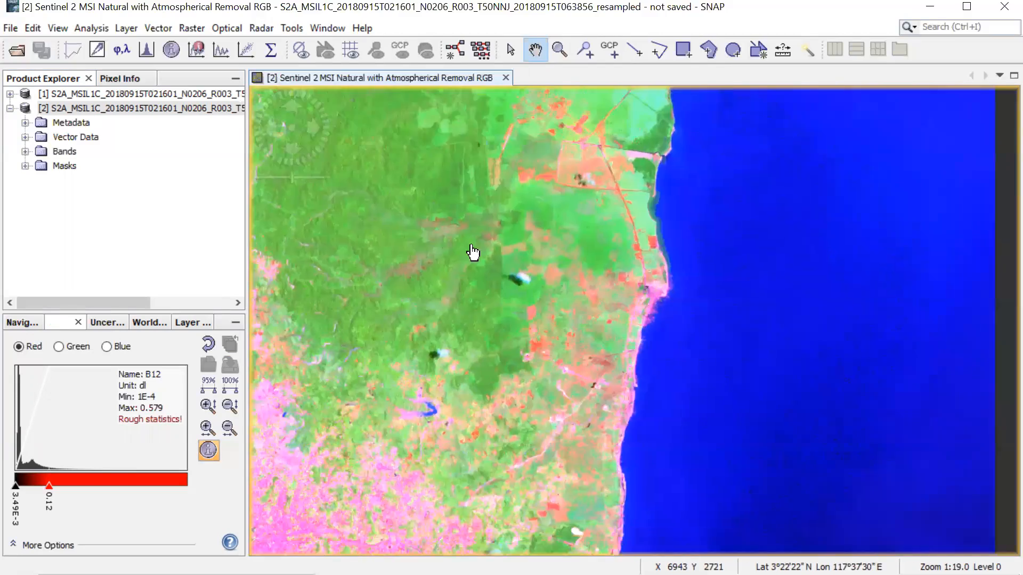
{"action": "left_click_drag", "start_coordinate": [688, 320], "coordinate": [496, 346]}
{"action": "scroll", "coordinate": [607, 302], "scroll_direction": "up", "scroll_amount": 5}
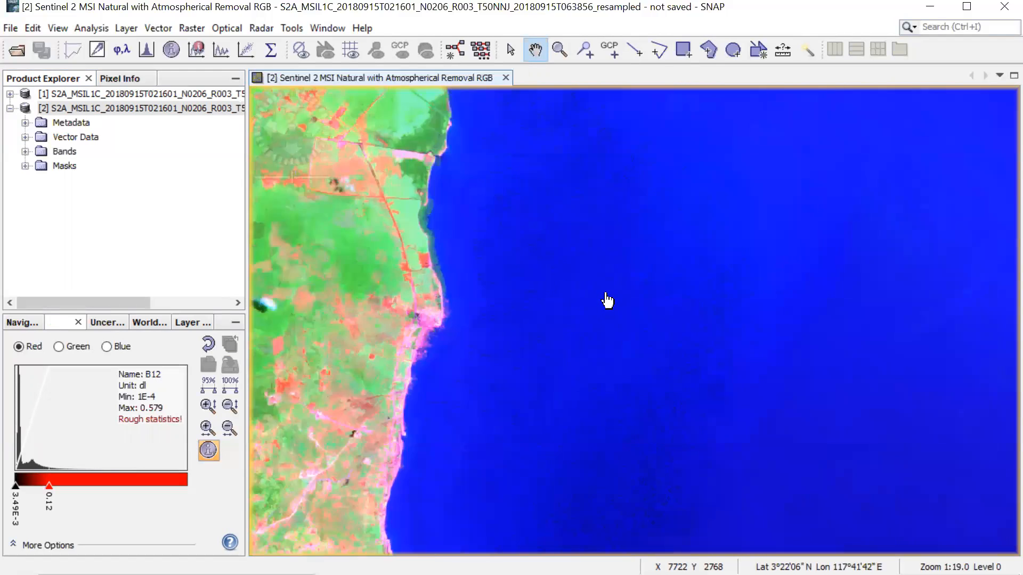
{"action": "scroll", "coordinate": [607, 301], "scroll_direction": "up", "scroll_amount": 3}
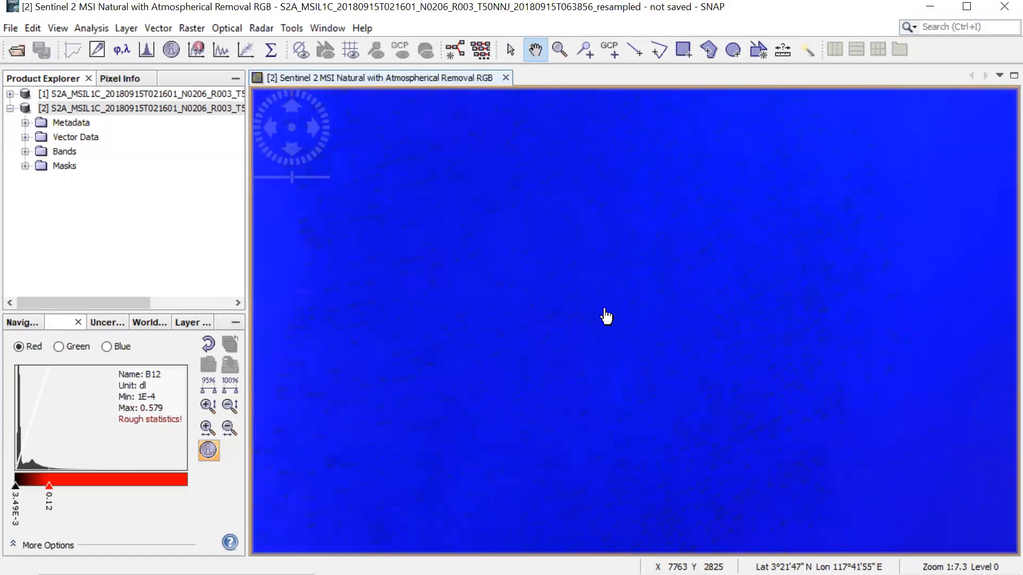
{"action": "scroll", "coordinate": [606, 313], "scroll_direction": "down", "scroll_amount": 8}
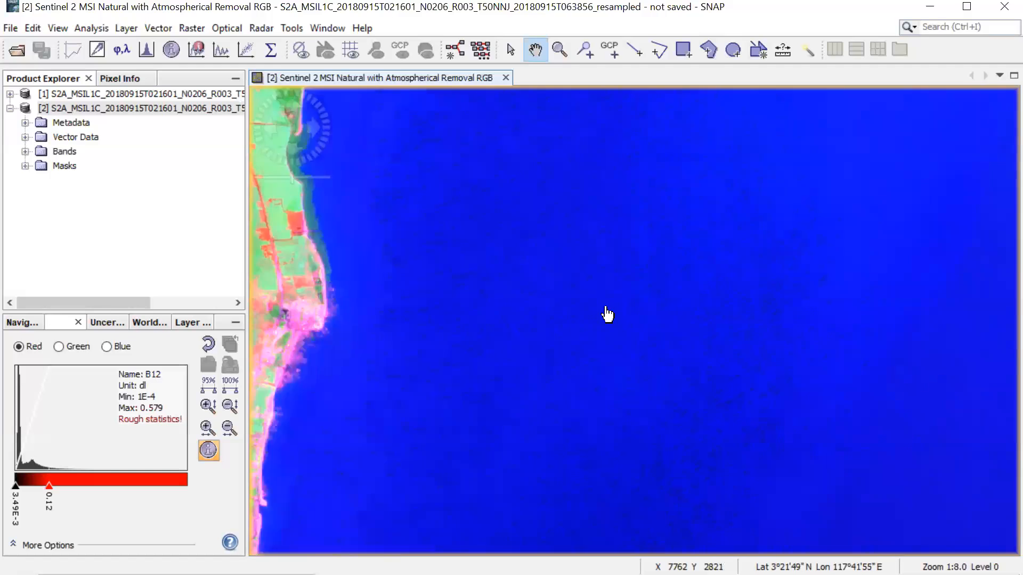
- Examine the river delta and its small islands south of the large island in the same composite
{"action": "scroll", "coordinate": [482, 355], "scroll_direction": "down", "scroll_amount": 4}
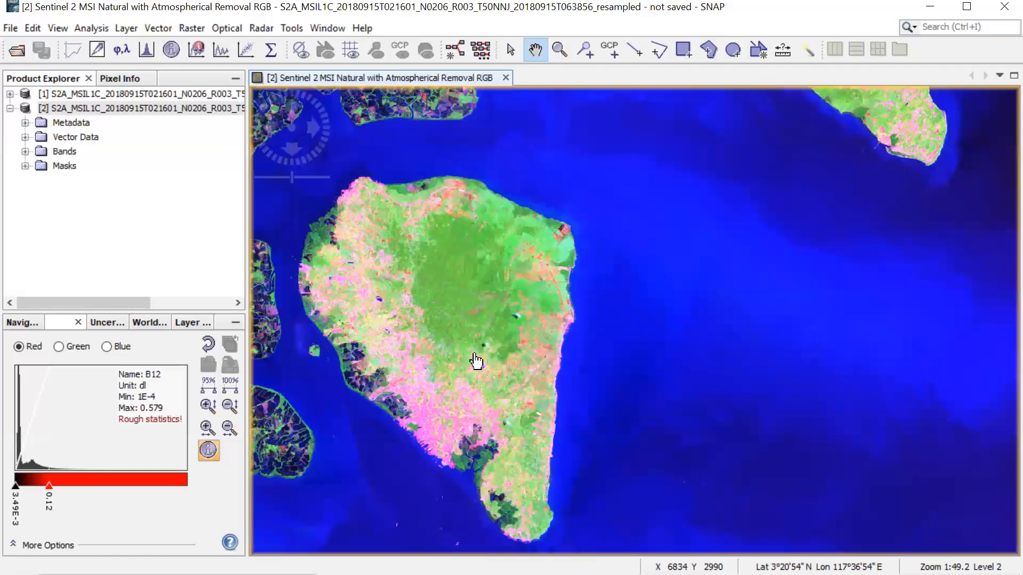
{"action": "left_click_drag", "start_coordinate": [499, 335], "coordinate": [647, 144]}
{"action": "left_click_drag", "start_coordinate": [476, 487], "coordinate": [464, 270]}
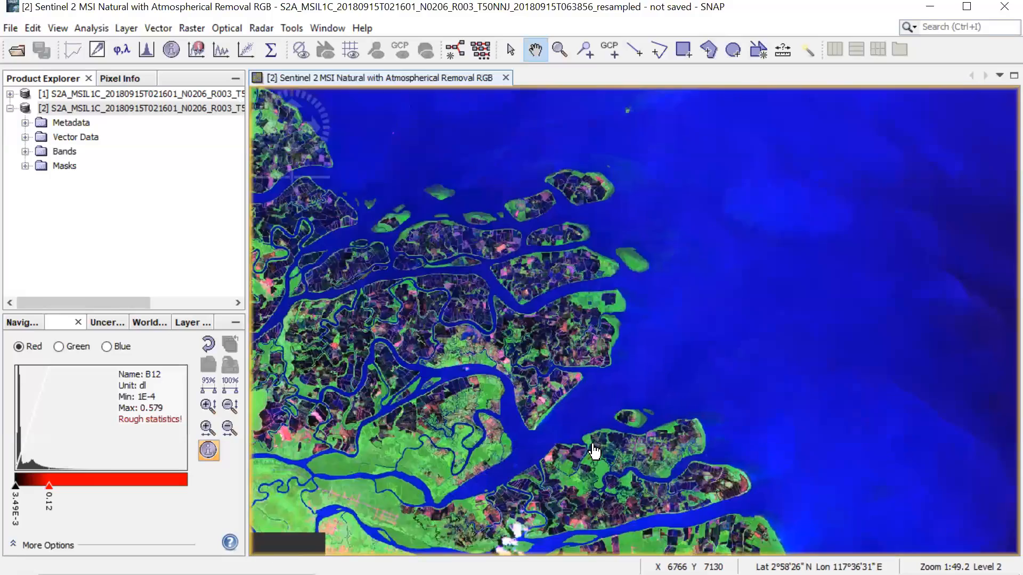
- Examine the southern river delta and the gridded plantation fields by the coast in the atmospherical-removal composite
{"action": "left_click_drag", "start_coordinate": [597, 462], "coordinate": [554, 316]}
{"action": "left_click_drag", "start_coordinate": [563, 436], "coordinate": [583, 264]}
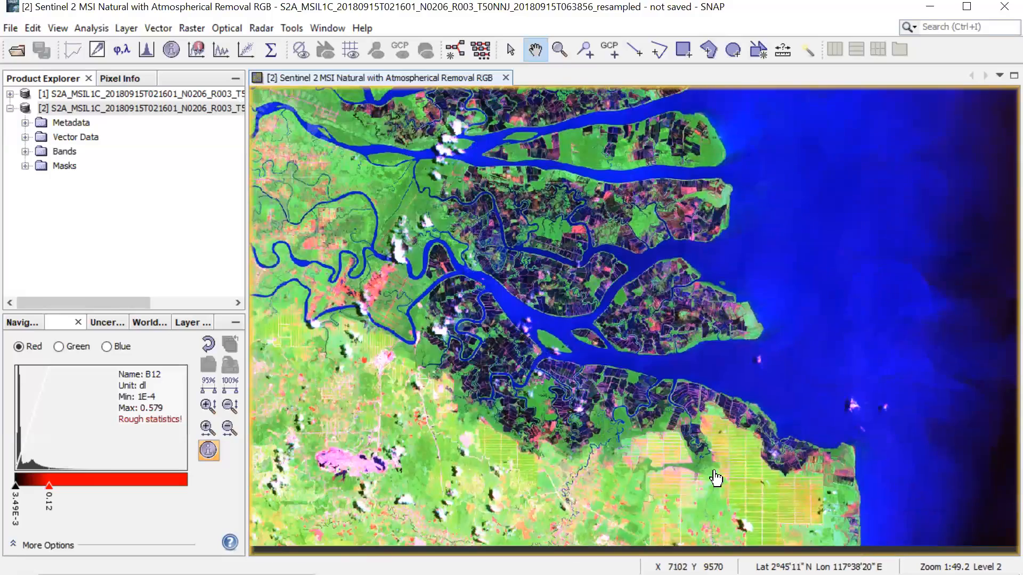
{"action": "scroll", "coordinate": [736, 485], "scroll_direction": "up", "scroll_amount": 8}
{"action": "left_click_drag", "start_coordinate": [735, 483], "coordinate": [441, 226]}
{"action": "left_click_drag", "start_coordinate": [569, 447], "coordinate": [542, 244]}
{"action": "scroll", "coordinate": [570, 300], "scroll_direction": "up", "scroll_amount": 8}
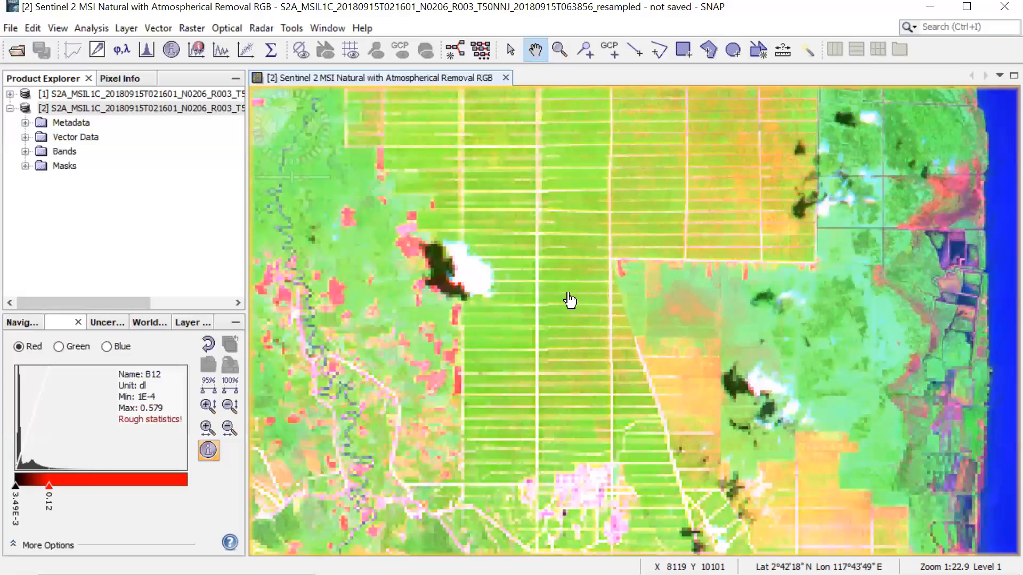
{"action": "scroll", "coordinate": [548, 245], "scroll_direction": "down", "scroll_amount": 4}
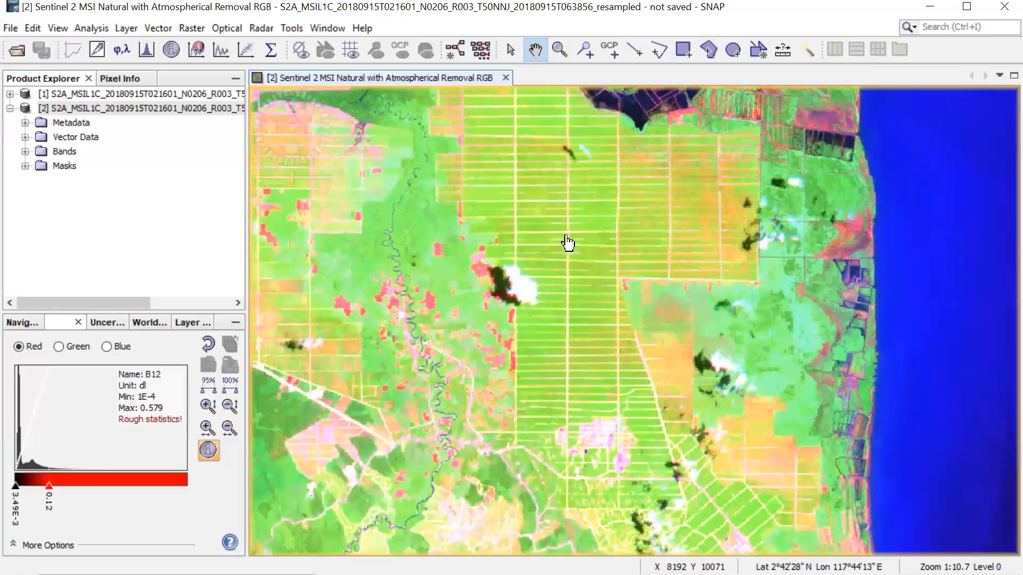
- Inspect the coastal ponds north of the plantation, and view the delta and large island together in the atmospherical-removal composite
{"action": "scroll", "coordinate": [586, 243], "scroll_direction": "down", "scroll_amount": 5}
{"action": "left_click_drag", "start_coordinate": [537, 240], "coordinate": [575, 343]}
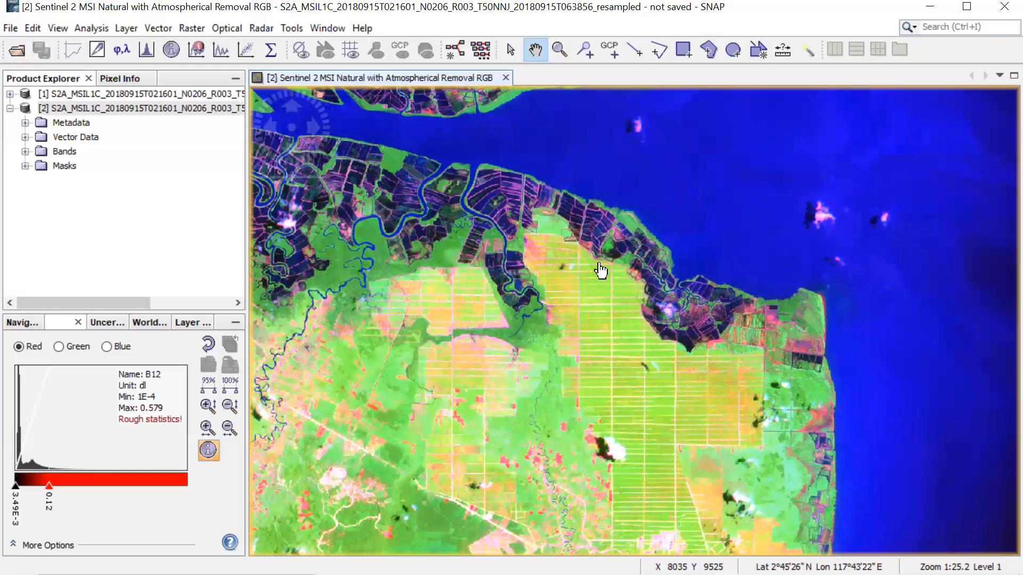
{"action": "scroll", "coordinate": [497, 336], "scroll_direction": "up", "scroll_amount": 3}
{"action": "scroll", "coordinate": [502, 326], "scroll_direction": "down", "scroll_amount": 3}
{"action": "scroll", "coordinate": [515, 347], "scroll_direction": "down", "scroll_amount": 15}
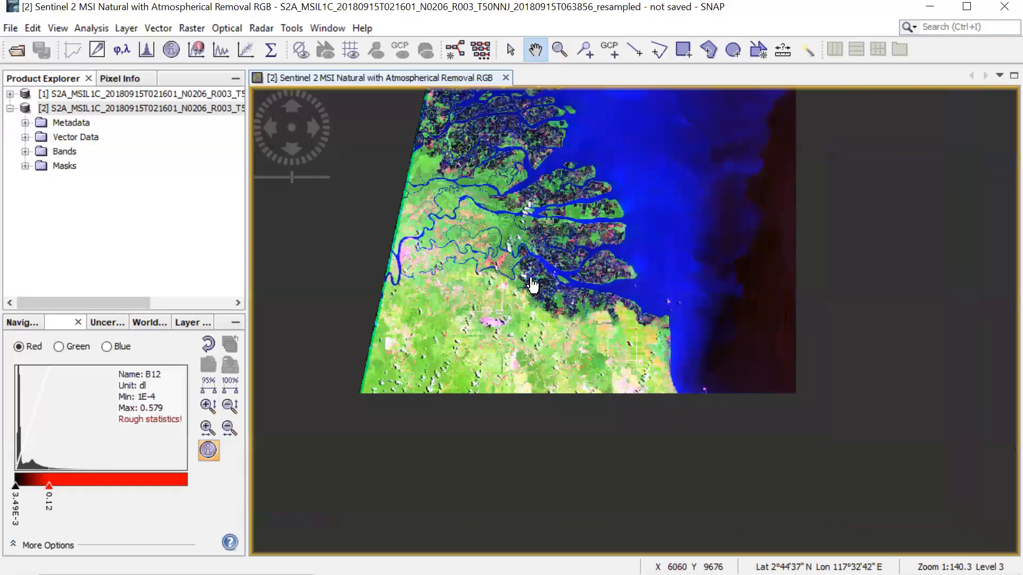
{"action": "left_click_drag", "start_coordinate": [484, 207], "coordinate": [465, 425]}
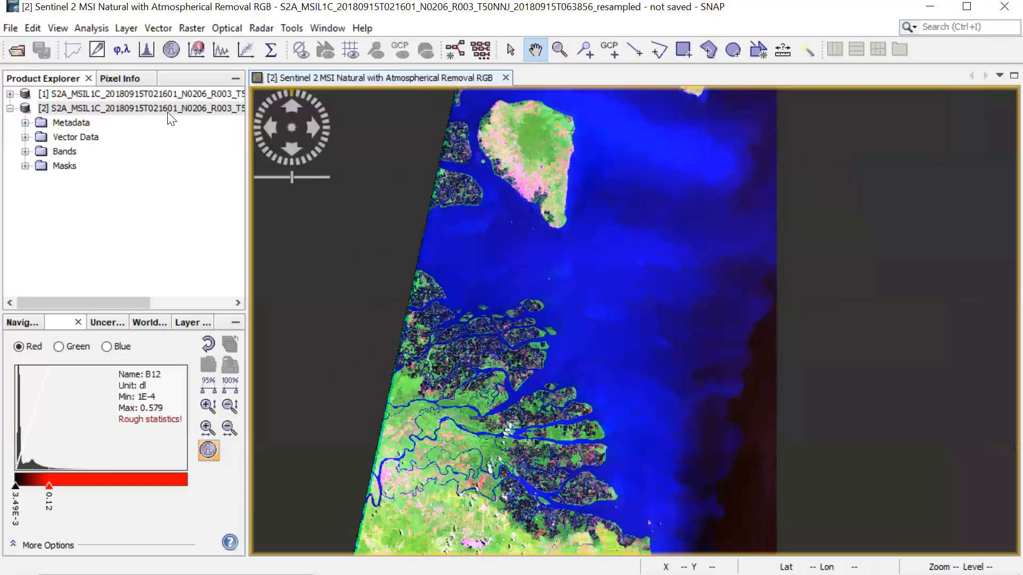
- Open an RGB image of the resampled product with the Sentinel 2 MSI False-color Urban profile (B12, B11, B4)
{"action": "right_click", "coordinate": [168, 110]}
{"action": "left_click", "coordinate": [218, 195]}
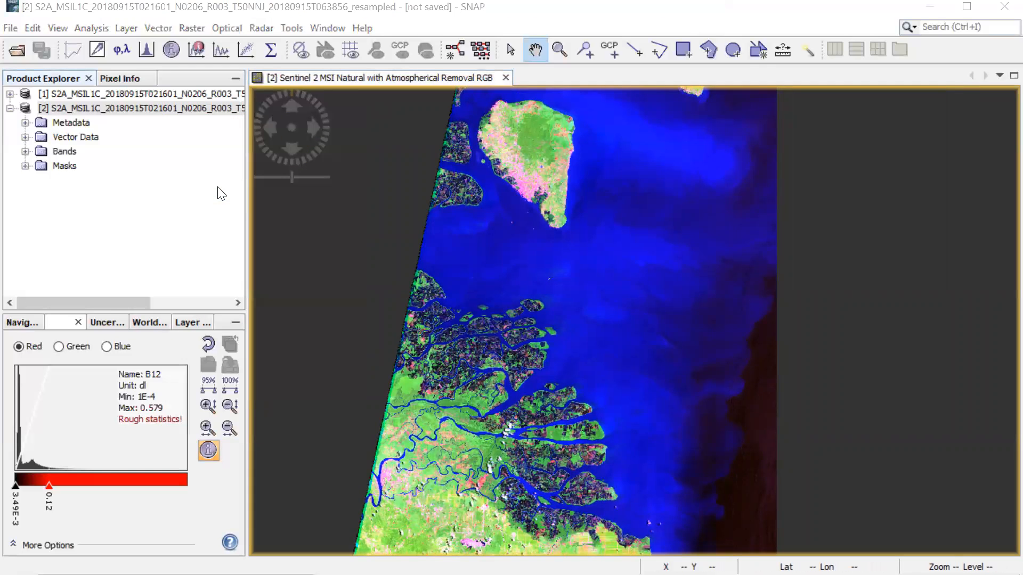
{"action": "left_click", "coordinate": [586, 232]}
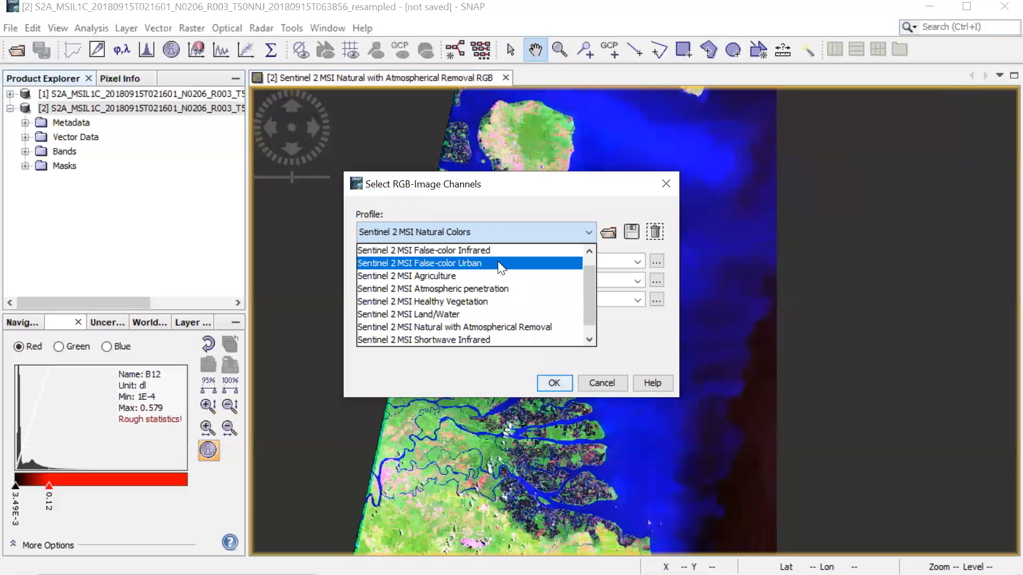
{"action": "left_click", "coordinate": [468, 263]}
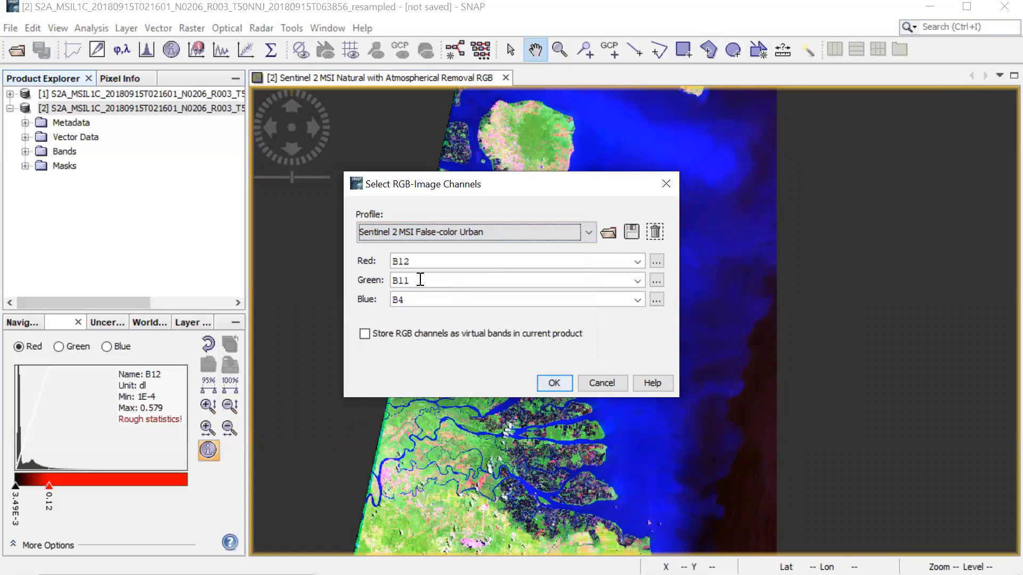
{"action": "left_click", "coordinate": [540, 380]}
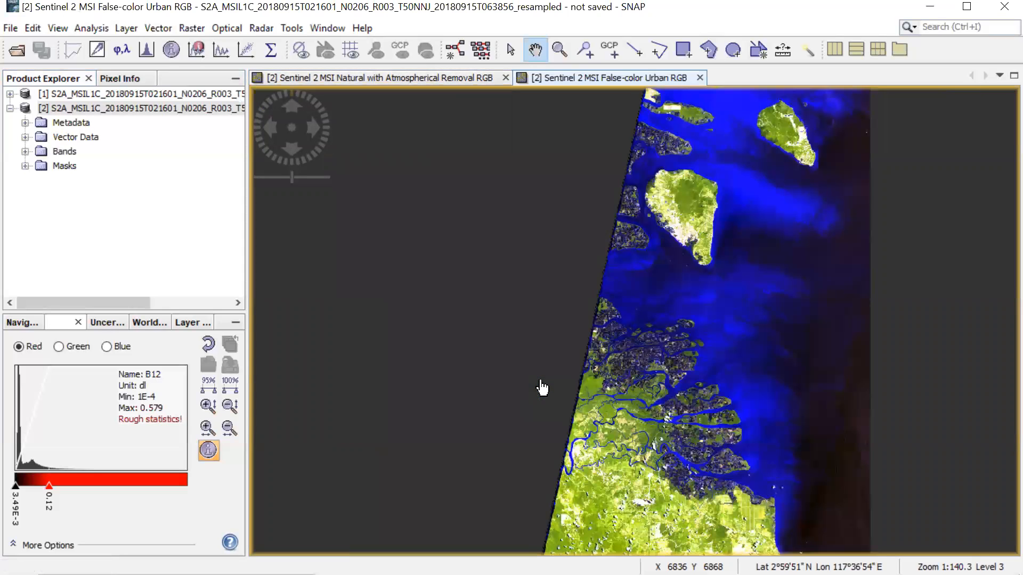
- Tile the False-color Urban and atmospherical-removal composites side by side, with the islands and delta in view
{"action": "left_click", "coordinate": [834, 49]}
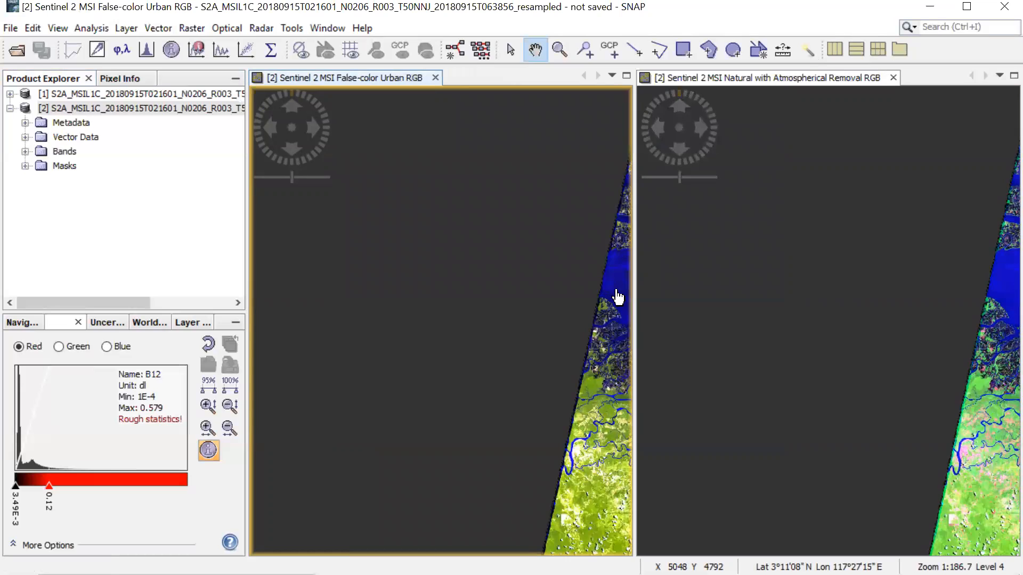
{"action": "left_click_drag", "start_coordinate": [612, 293], "coordinate": [391, 353]}
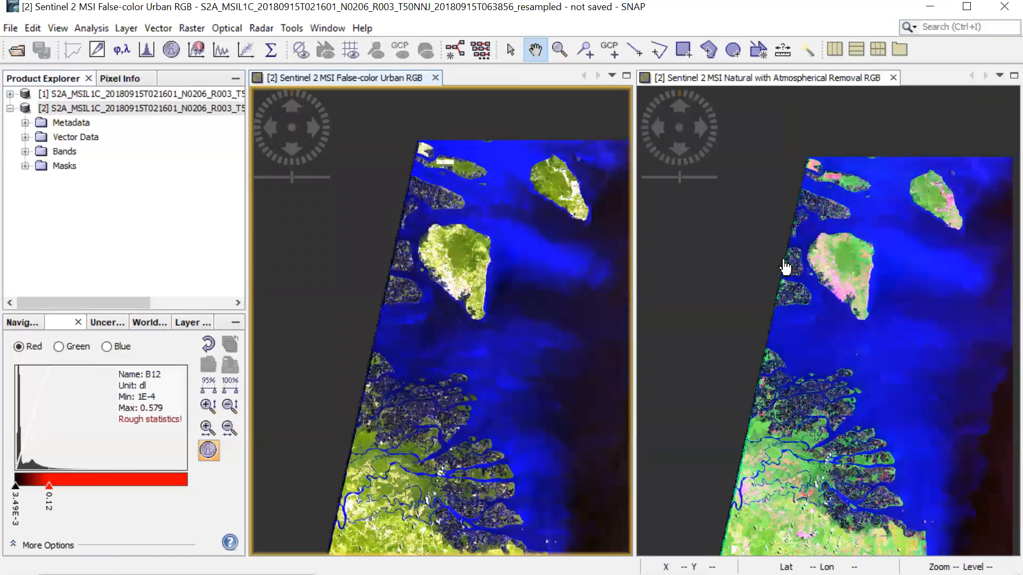
{"action": "scroll", "coordinate": [531, 293], "scroll_direction": "up", "scroll_amount": 4}
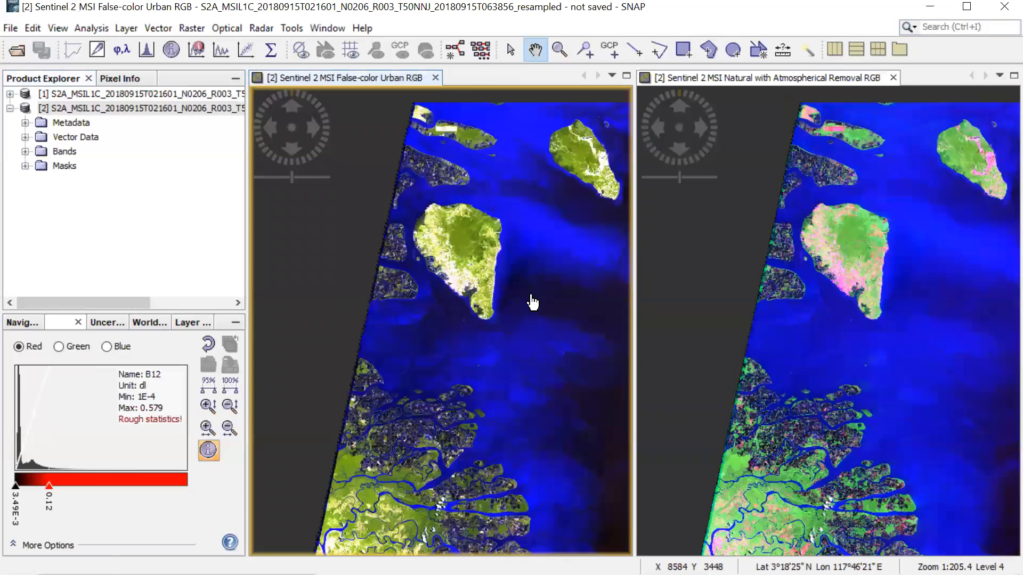
- Compare the large island's built-up southwest coast and central forest between the False-color Urban and atmospherical-removal composites
{"action": "scroll", "coordinate": [475, 264], "scroll_direction": "up", "scroll_amount": 6}
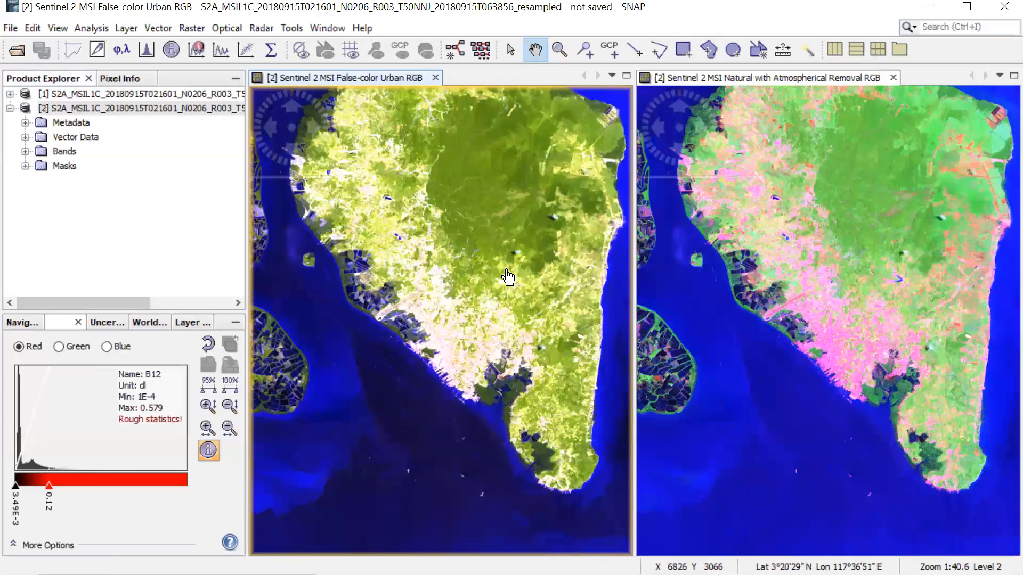
{"action": "left_click_drag", "start_coordinate": [519, 237], "coordinate": [466, 198]}
{"action": "left_click_drag", "start_coordinate": [381, 254], "coordinate": [446, 266]}
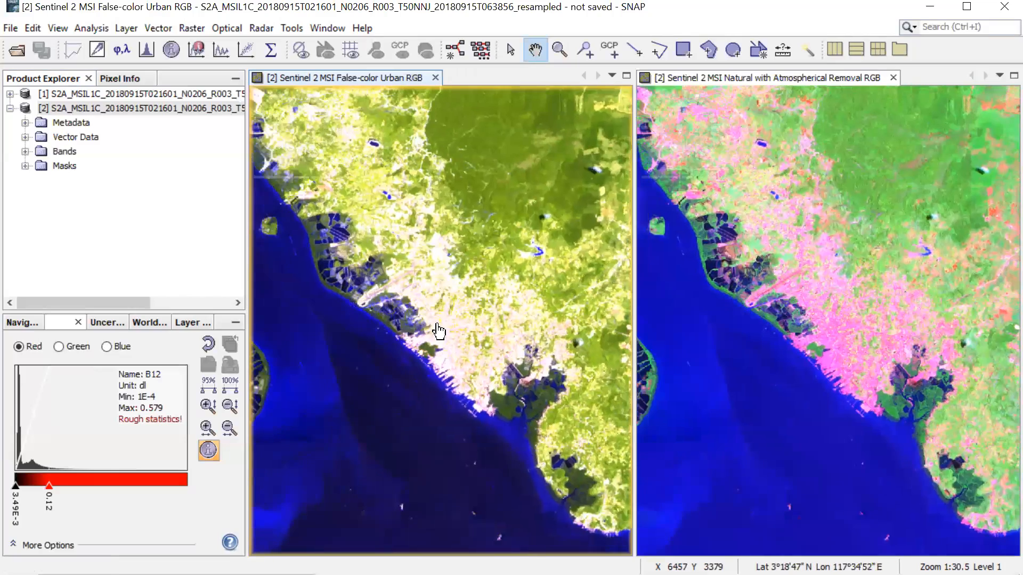
{"action": "scroll", "coordinate": [485, 322], "scroll_direction": "up", "scroll_amount": 5}
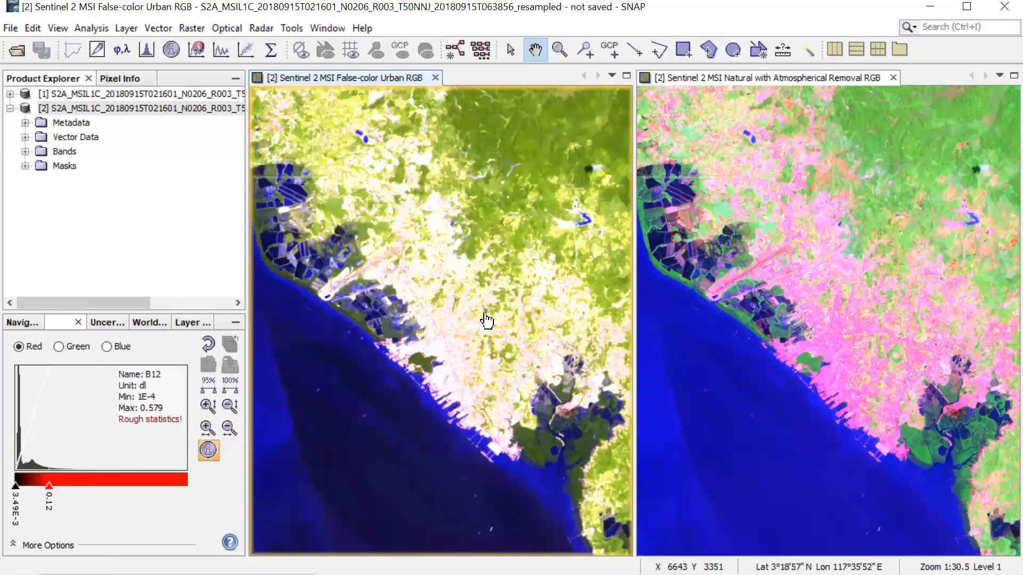
{"action": "scroll", "coordinate": [480, 341], "scroll_direction": "down", "scroll_amount": 5}
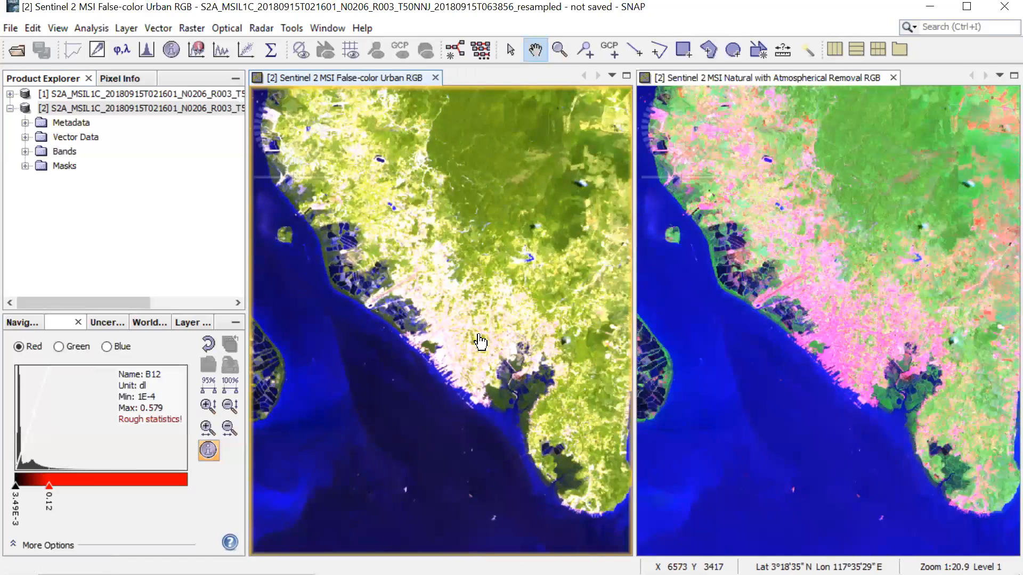
{"action": "scroll", "coordinate": [481, 334], "scroll_direction": "down", "scroll_amount": 3}
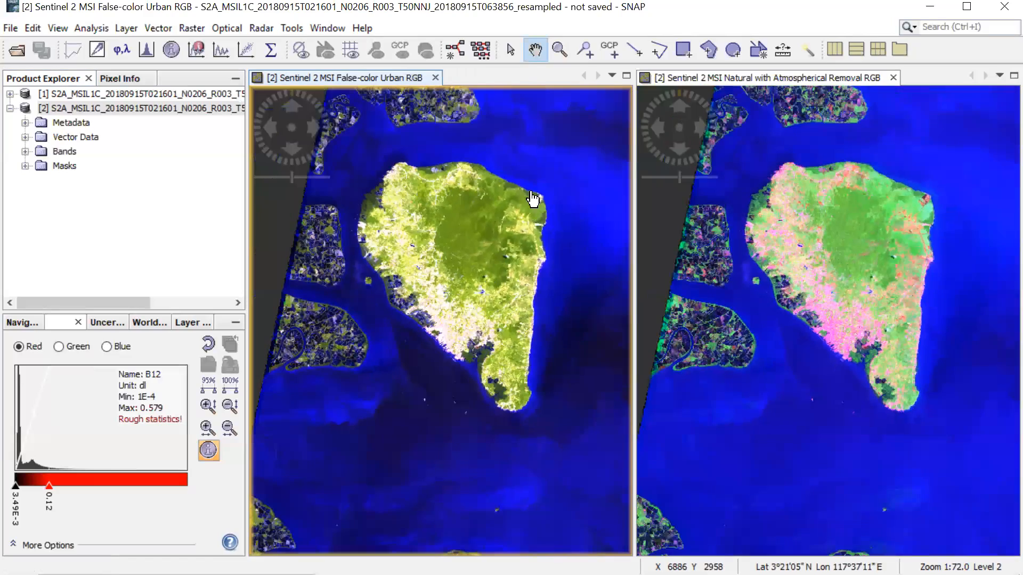
- Replace the False-color Urban view with an RGB image of the resampled product using the Sentinel 2 MSI Land/Water profile (B8, B11, B4)
{"action": "left_click", "coordinate": [436, 77]}
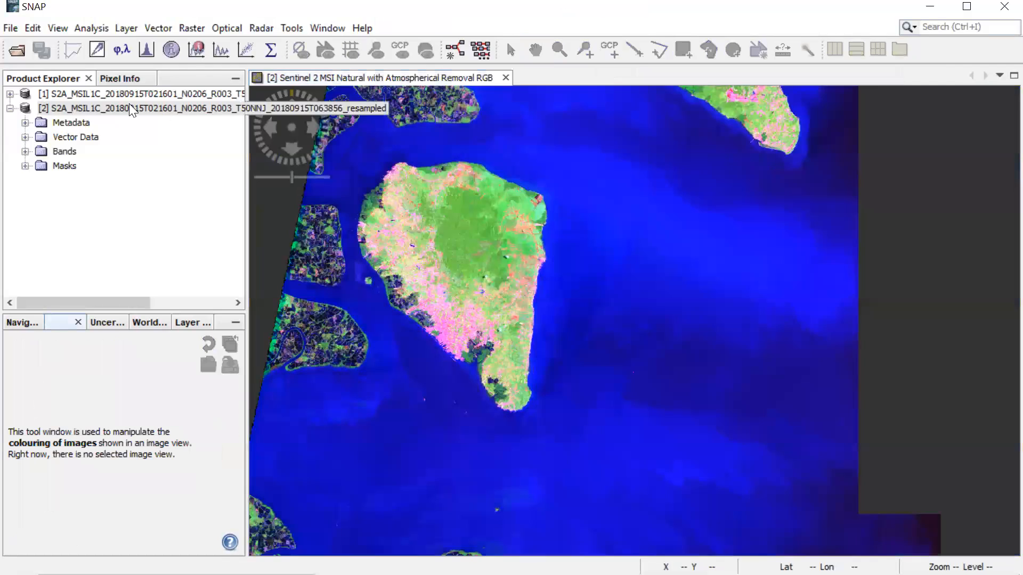
{"action": "right_click", "coordinate": [115, 106]}
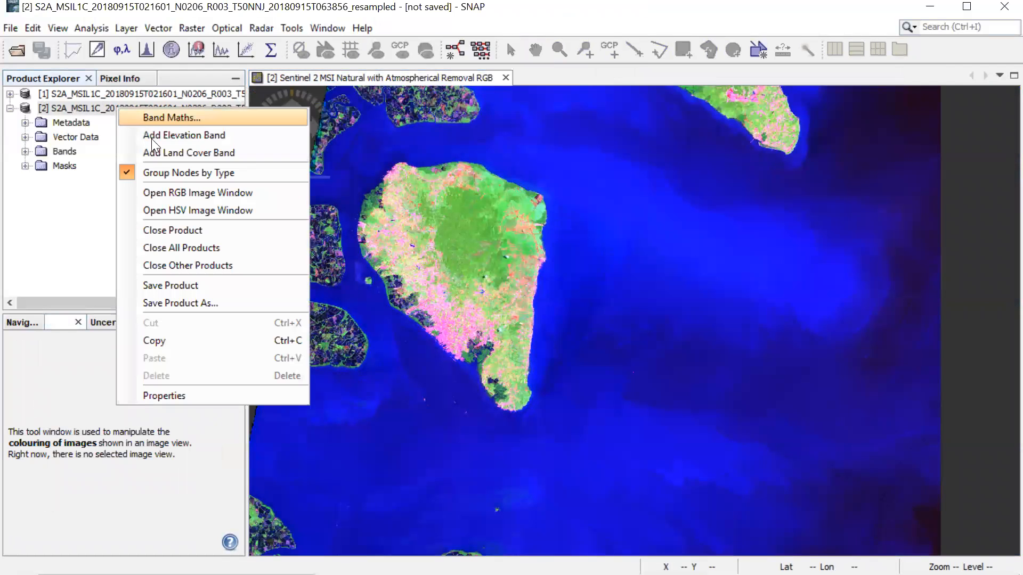
{"action": "left_click", "coordinate": [176, 190]}
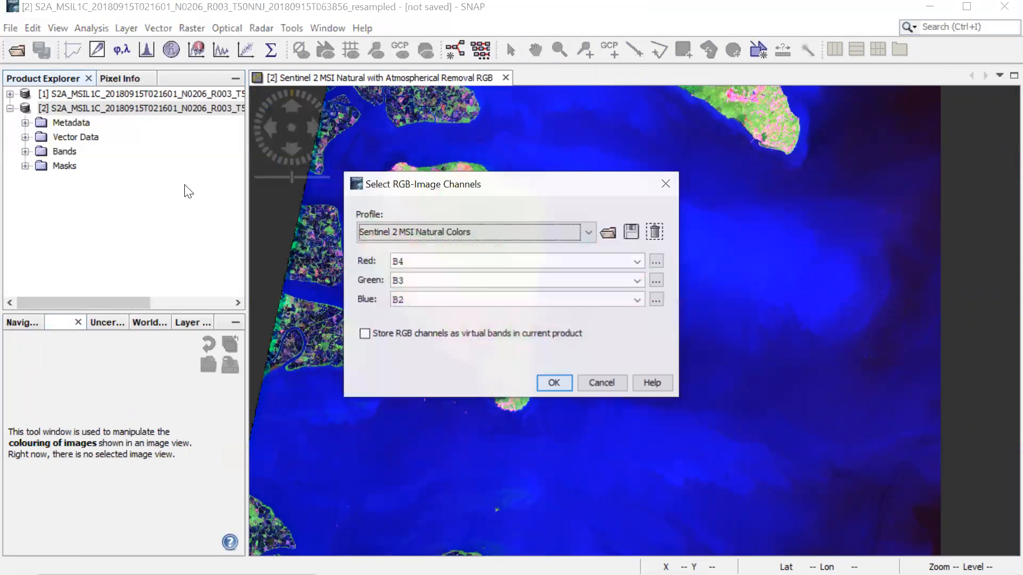
{"action": "left_click", "coordinate": [588, 231]}
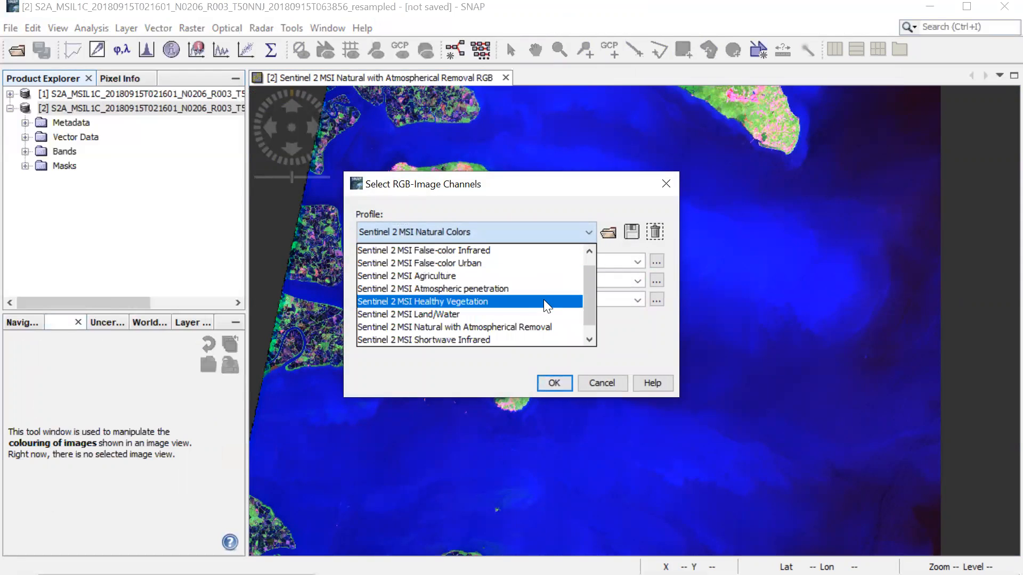
{"action": "left_click", "coordinate": [506, 313]}
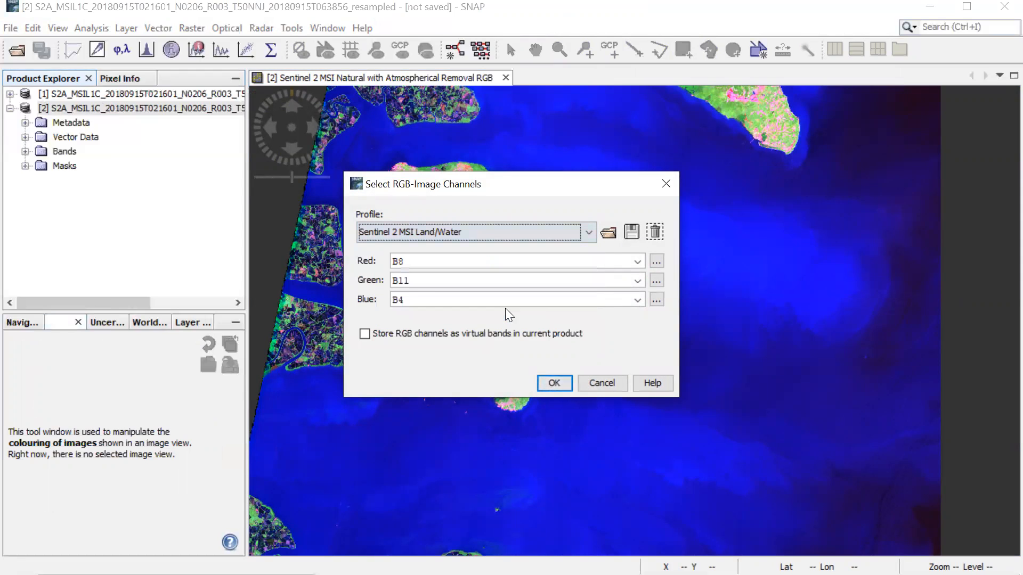
{"action": "left_click", "coordinate": [557, 385]}
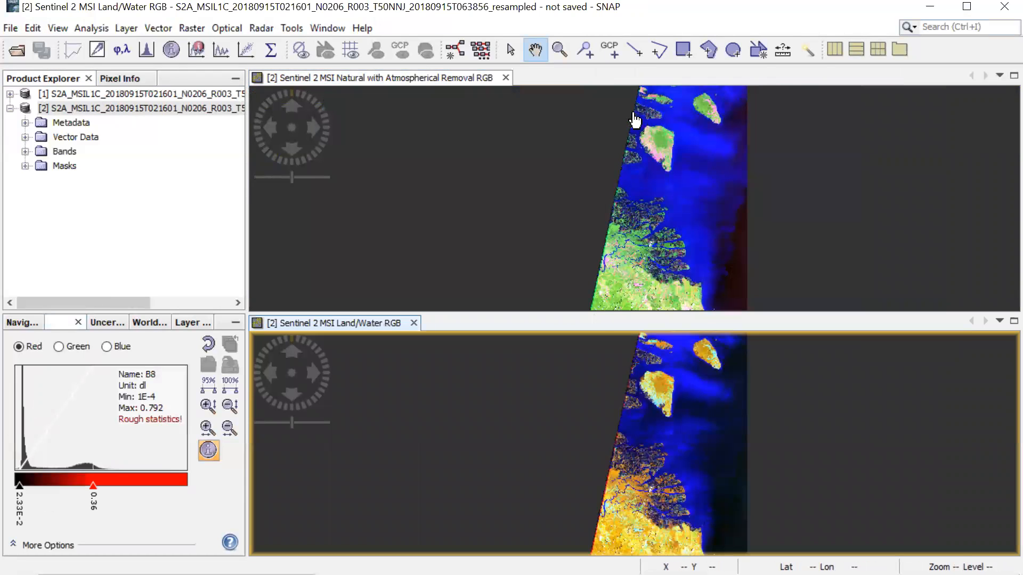
- Tile the Land/Water and atmospherical-removal composites side by side, with the whole scene in view
{"action": "left_click", "coordinate": [835, 50]}
{"action": "left_click_drag", "start_coordinate": [576, 170], "coordinate": [453, 279]}
{"action": "scroll", "coordinate": [457, 289], "scroll_direction": "up", "scroll_amount": 2}
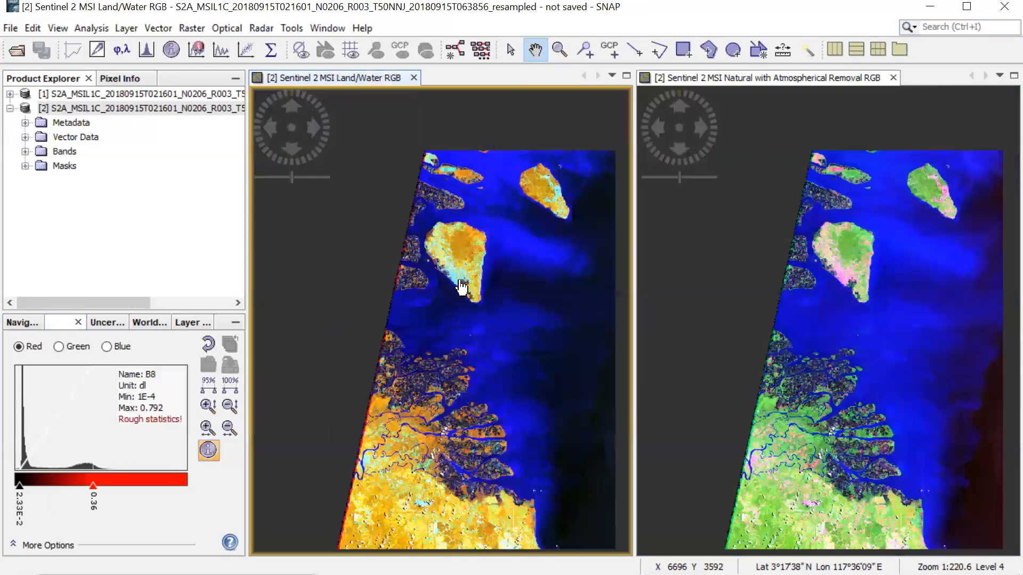
- Compare the large island's southern settlements, central forest and west coast between the Land/Water and atmospherical-removal composites
{"action": "scroll", "coordinate": [461, 287], "scroll_direction": "up", "scroll_amount": 6}
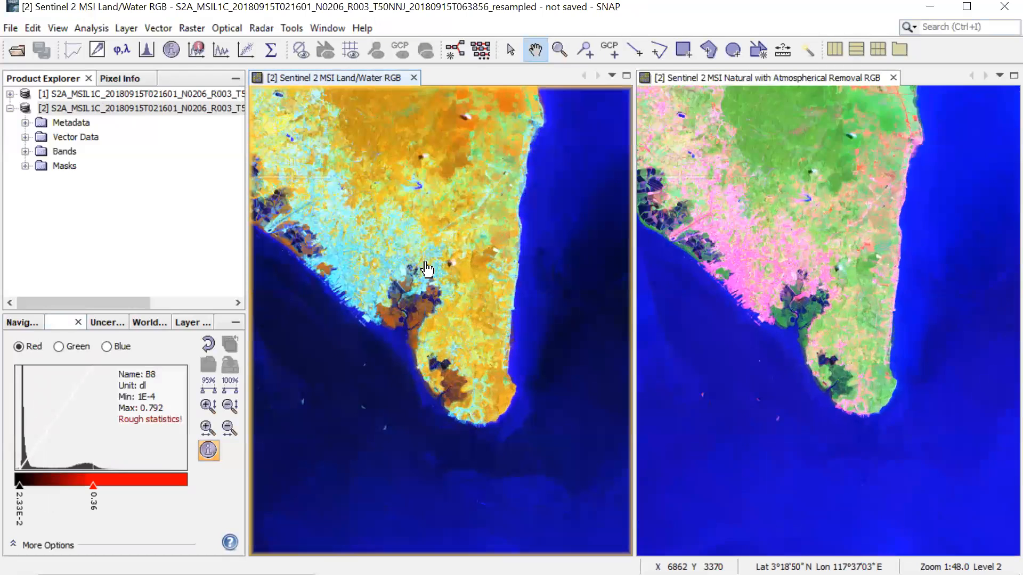
{"action": "left_click_drag", "start_coordinate": [442, 218], "coordinate": [456, 292]}
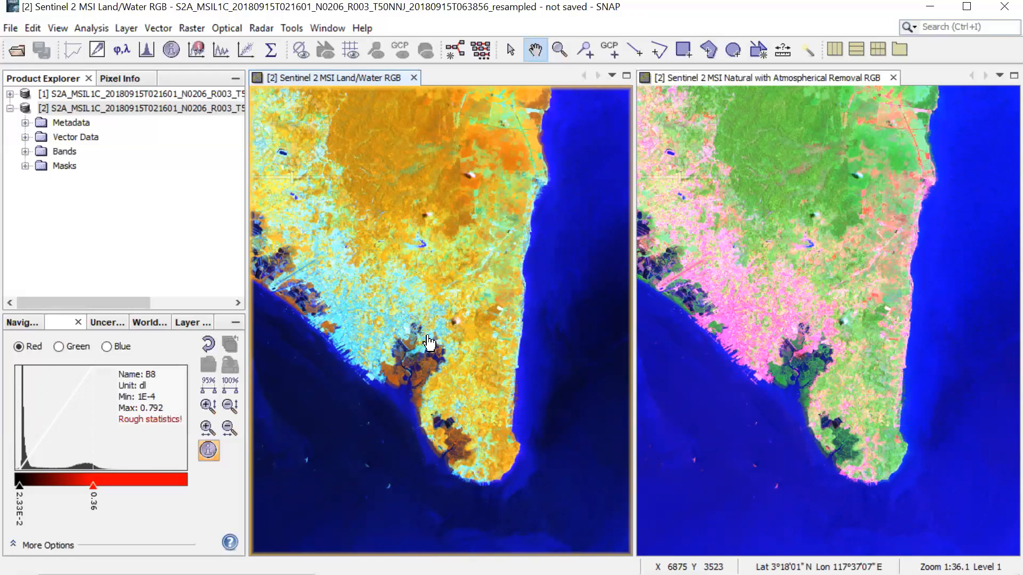
{"action": "left_click_drag", "start_coordinate": [416, 187], "coordinate": [466, 353]}
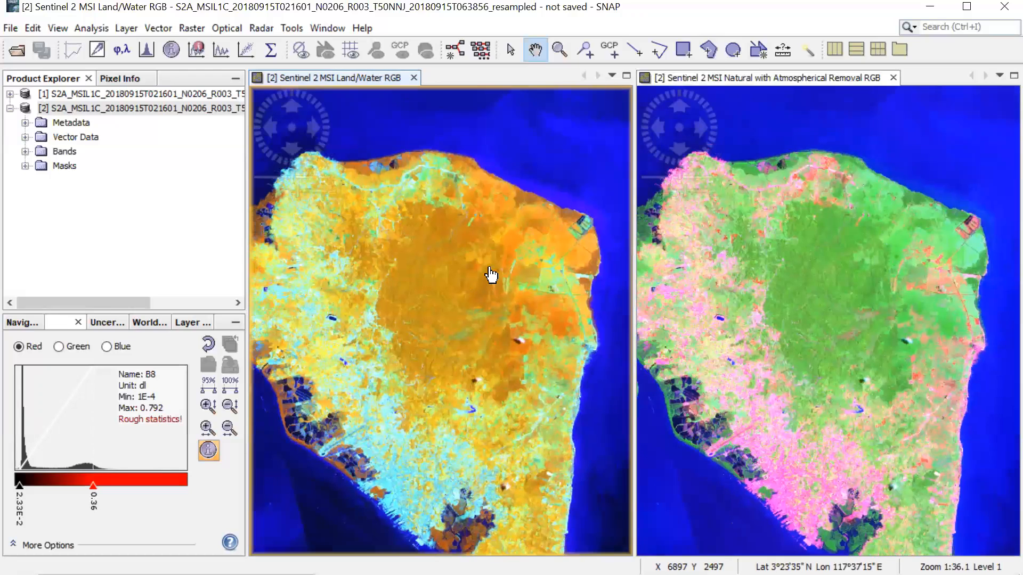
{"action": "scroll", "coordinate": [512, 251], "scroll_direction": "up", "scroll_amount": 2}
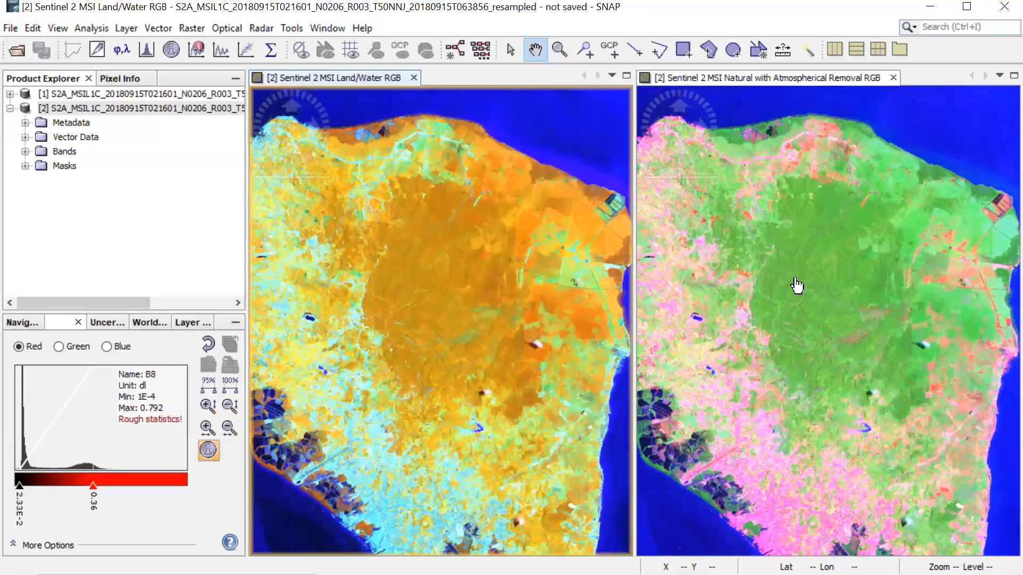
{"action": "left_click_drag", "start_coordinate": [440, 288], "coordinate": [554, 284]}
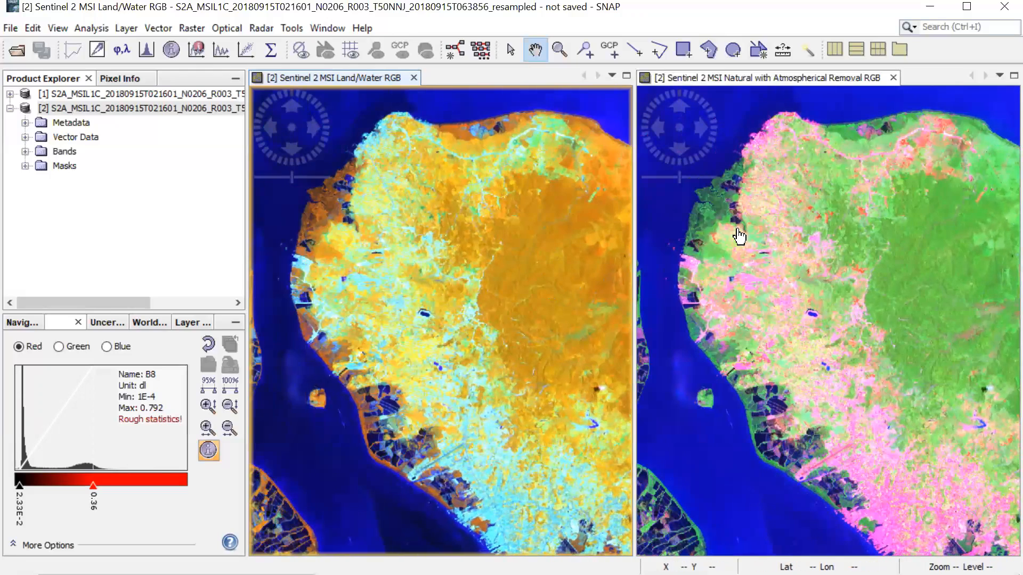
- Compare the waters off the large island's northeast coast between the Land/Water and atmospherical-removal composites
{"action": "left_click_drag", "start_coordinate": [456, 440], "coordinate": [364, 275]}
{"action": "left_click_drag", "start_coordinate": [463, 343], "coordinate": [458, 467]}
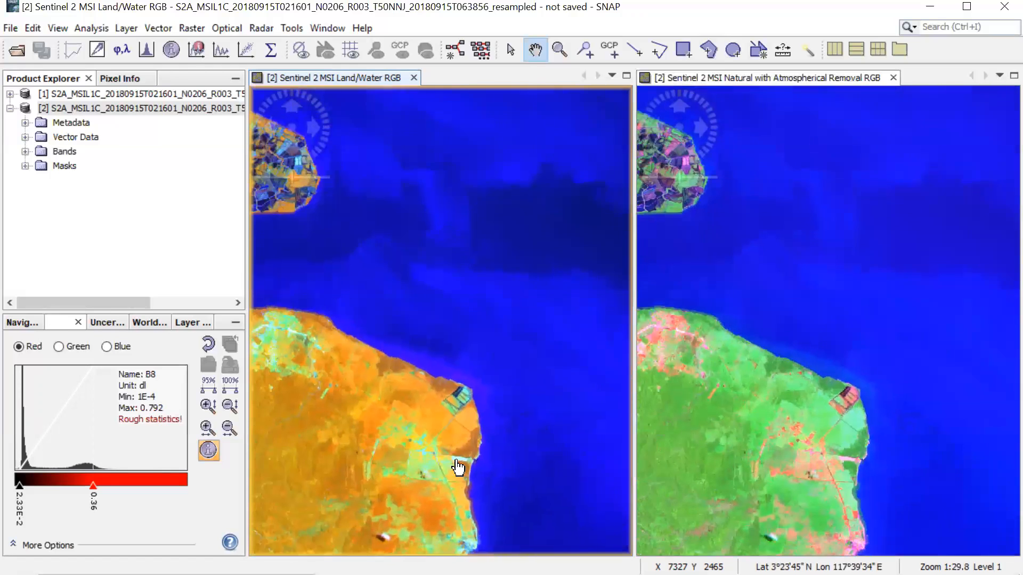
{"action": "scroll", "coordinate": [418, 266], "scroll_direction": "up", "scroll_amount": 3}
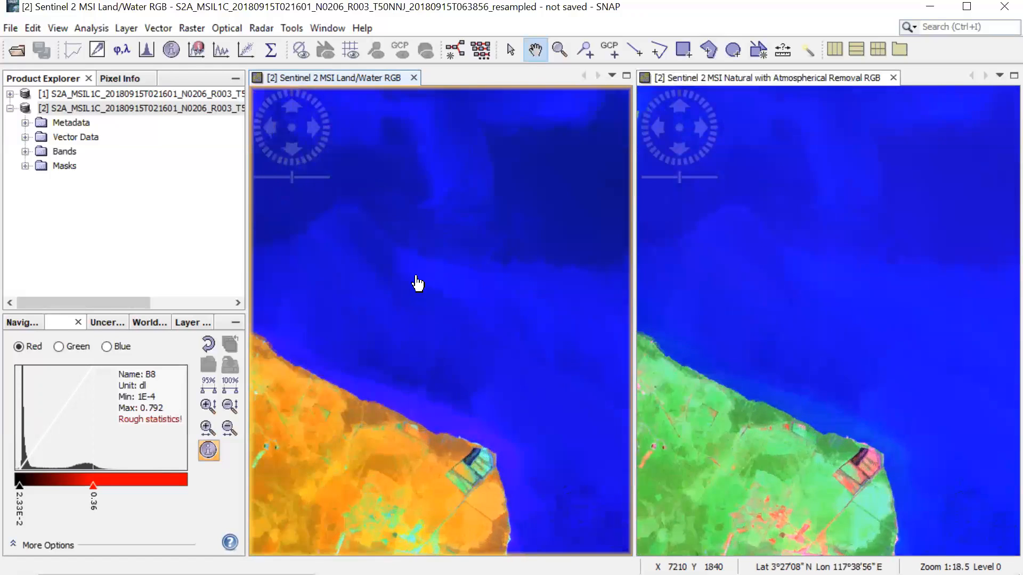
{"action": "scroll", "coordinate": [418, 287], "scroll_direction": "down", "scroll_amount": 7}
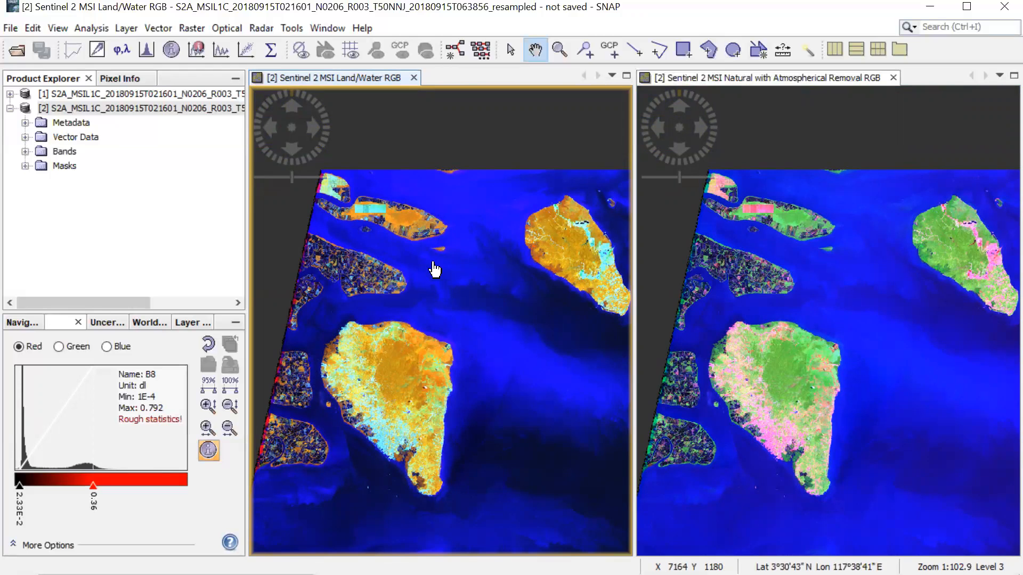
{"action": "scroll", "coordinate": [433, 263], "scroll_direction": "up", "scroll_amount": 4}
{"action": "scroll", "coordinate": [430, 259], "scroll_direction": "down", "scroll_amount": 5}
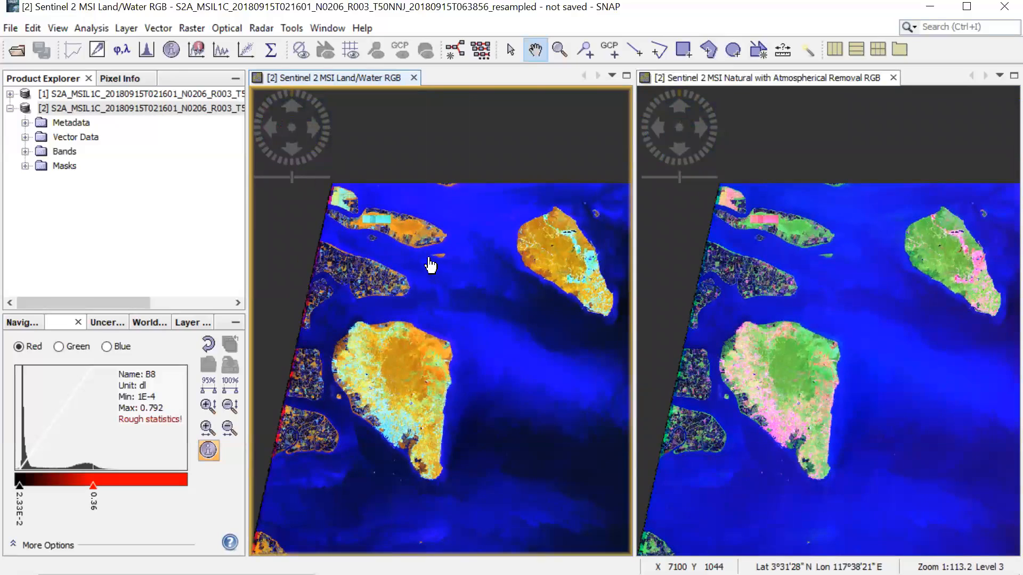
- Compare the waters between the large island and the southern river delta in the Land/Water and atmospherical-removal composites
{"action": "scroll", "coordinate": [431, 266], "scroll_direction": "up", "scroll_amount": 3}
{"action": "scroll", "coordinate": [430, 264], "scroll_direction": "down", "scroll_amount": 3}
{"action": "left_click_drag", "start_coordinate": [451, 393], "coordinate": [400, 248]}
{"action": "left_click_drag", "start_coordinate": [394, 387], "coordinate": [413, 284]}
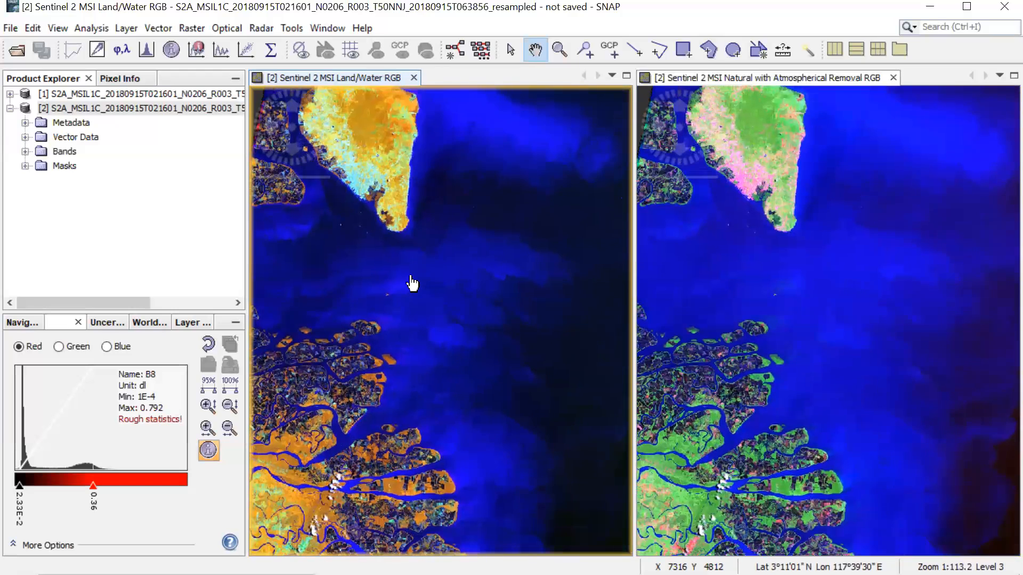